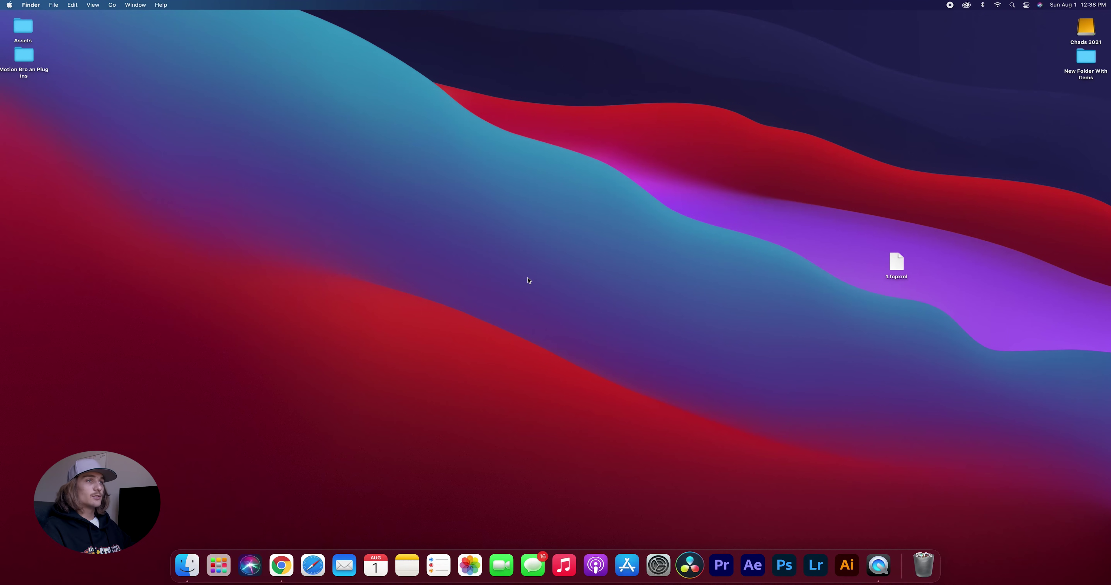
Preview the details of the 1.fcpxml file on the desktop
left_click(900, 260)
key("space")
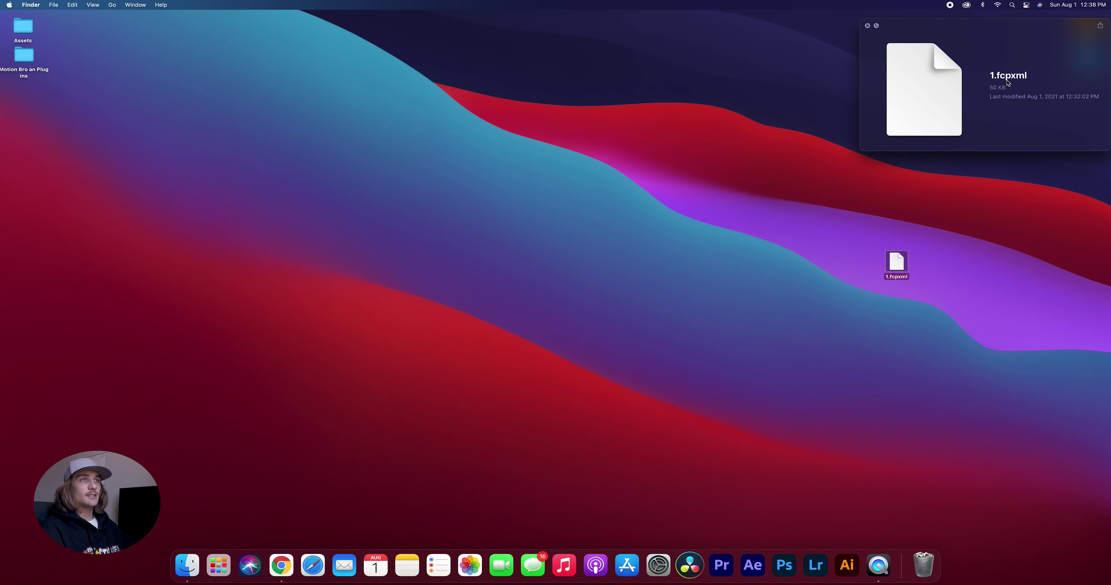
left_click(689, 152)
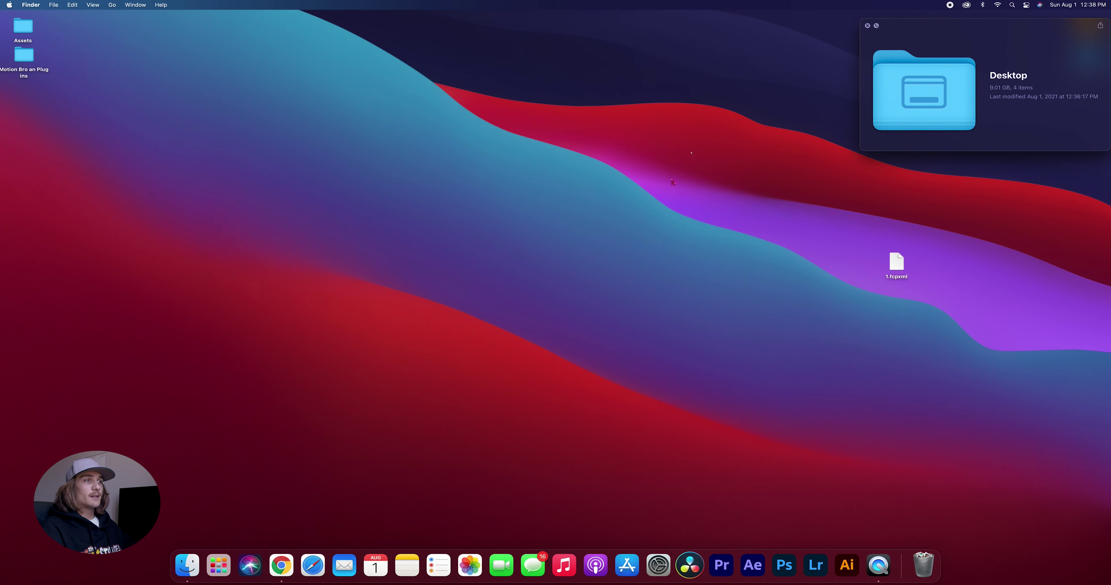
left_click(868, 26)
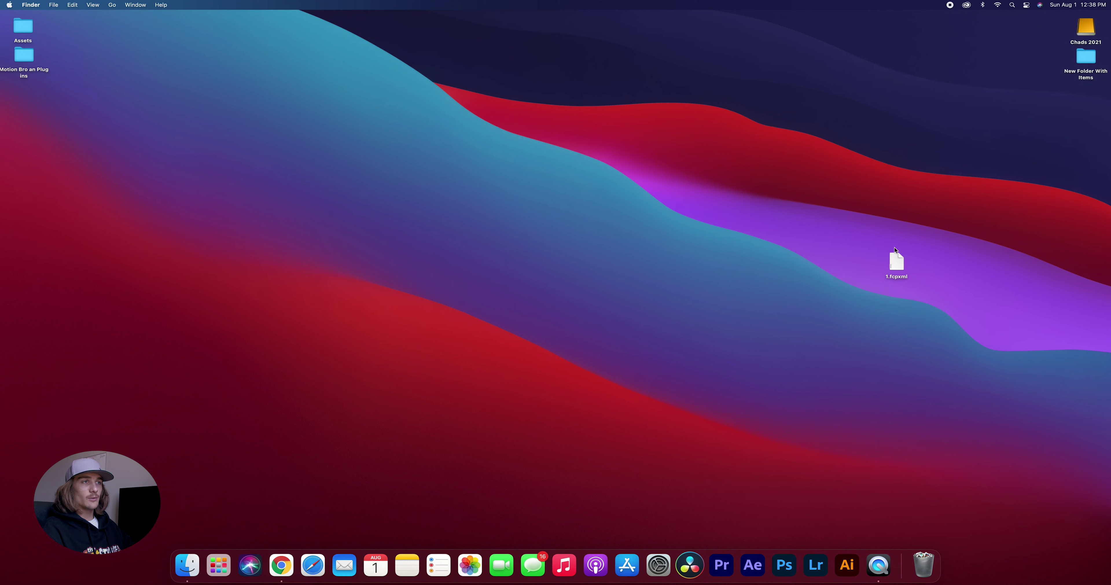
left_click(898, 279)
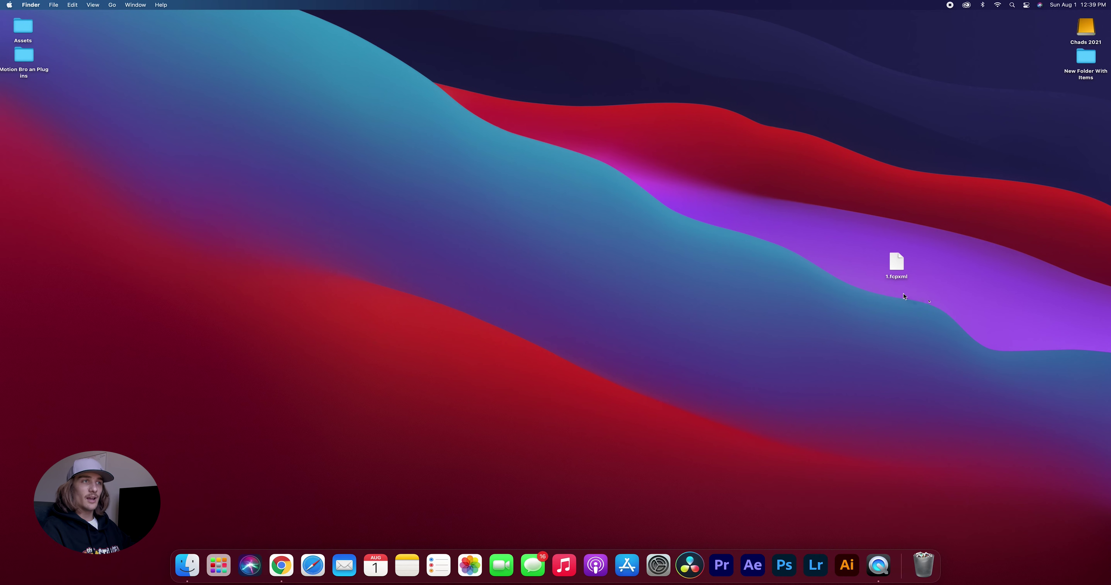
Launch DaVinci Resolve and create a new project named 'xml'
double_click(901, 276)
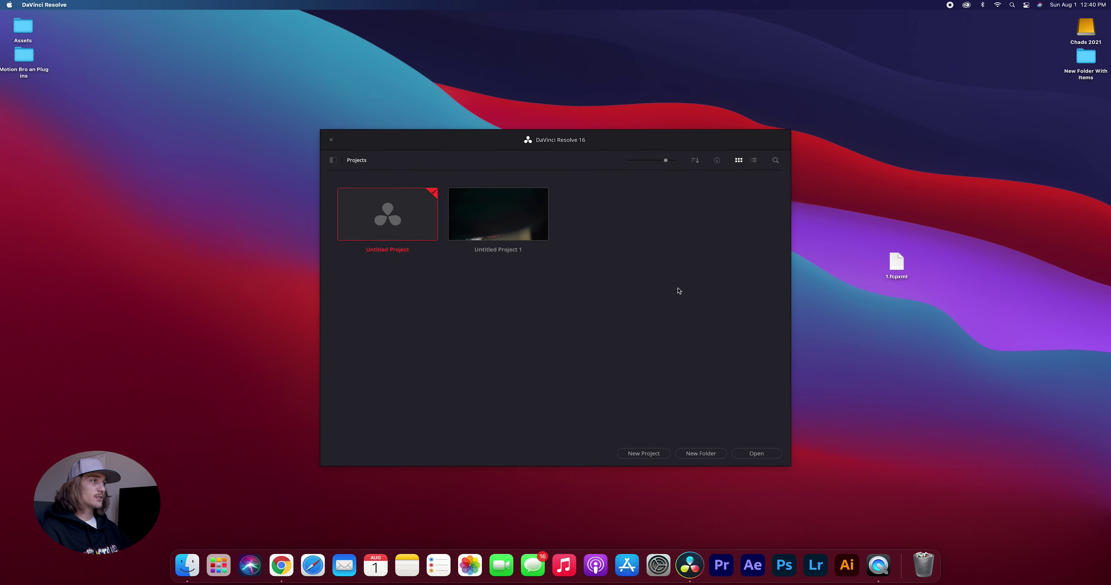
left_click(643, 453)
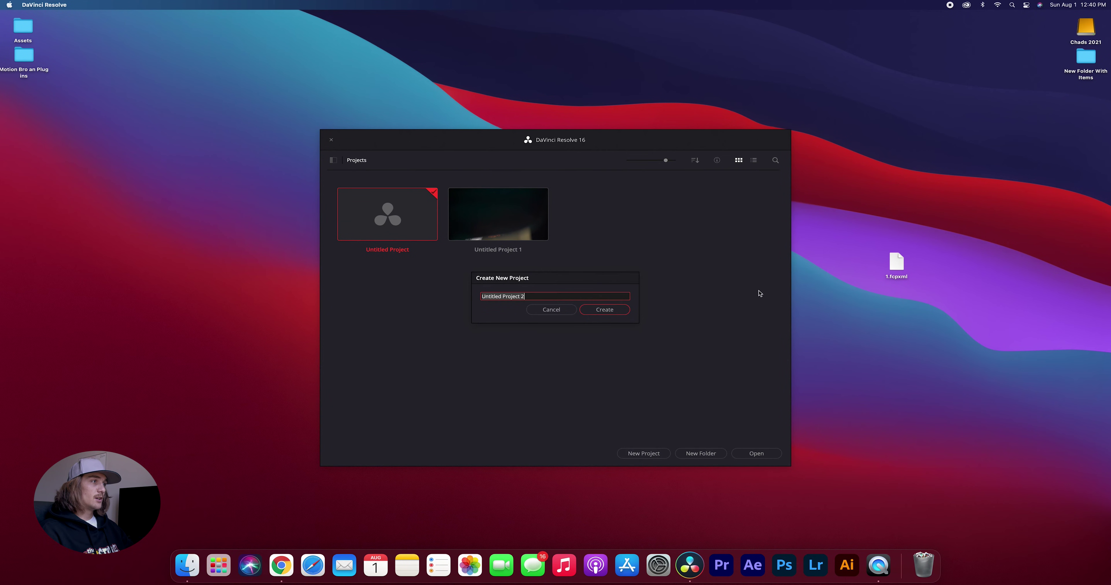
type("xml")
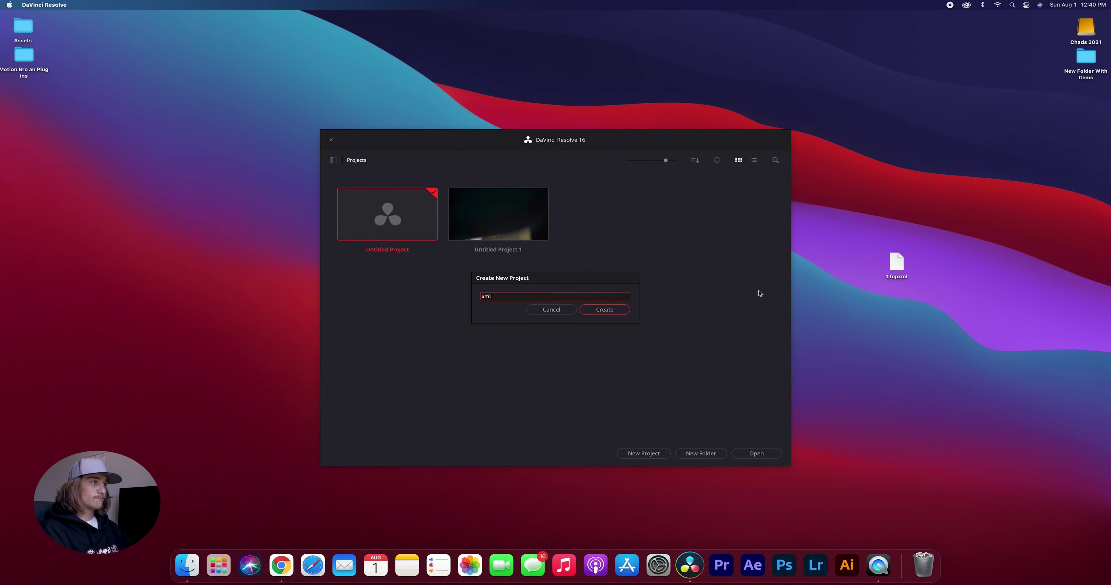
left_click(605, 310)
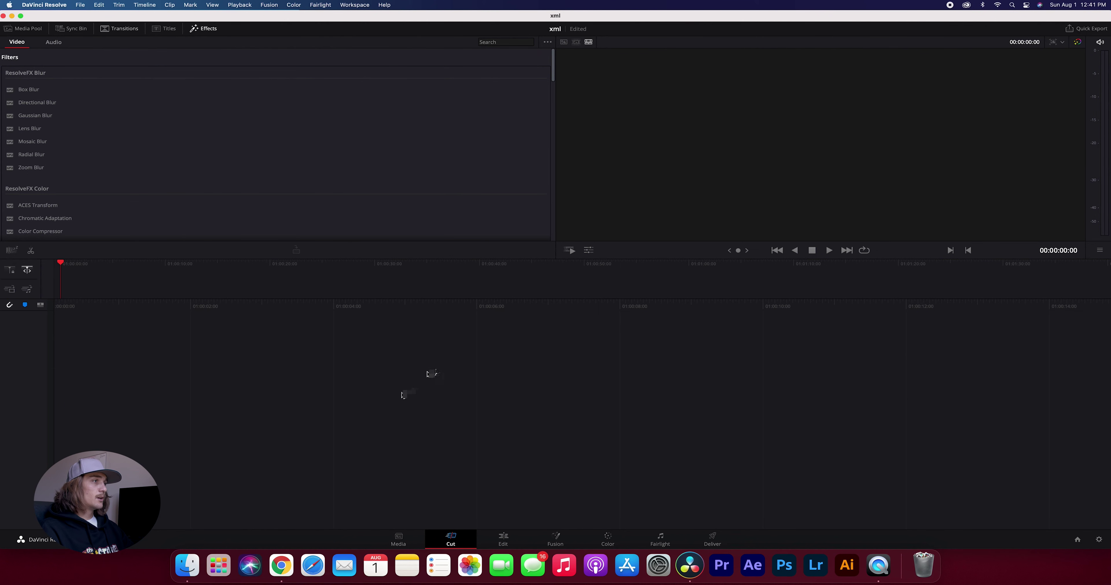
left_click(77, 5)
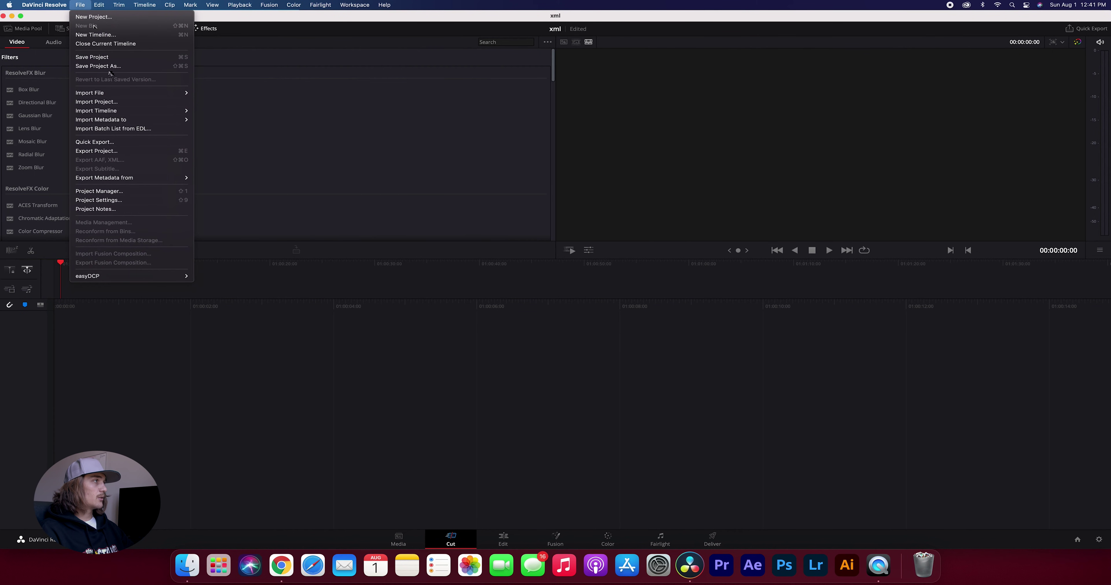
Load 1.fcpxml from the Desktop through Import Timeline > Import AAF, EDL, XML
mouse_move(112, 114)
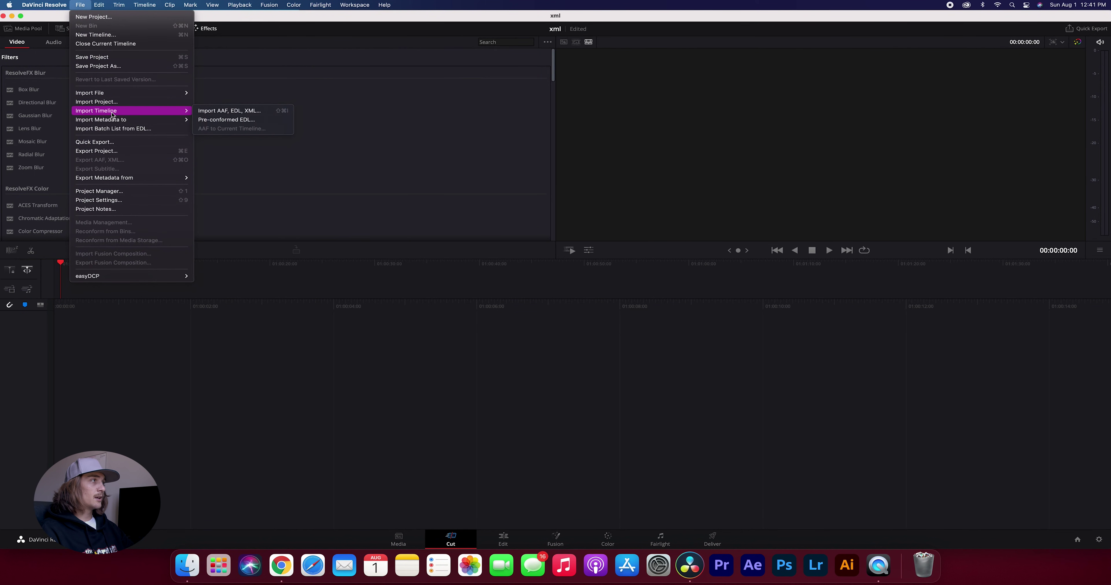
left_click(236, 112)
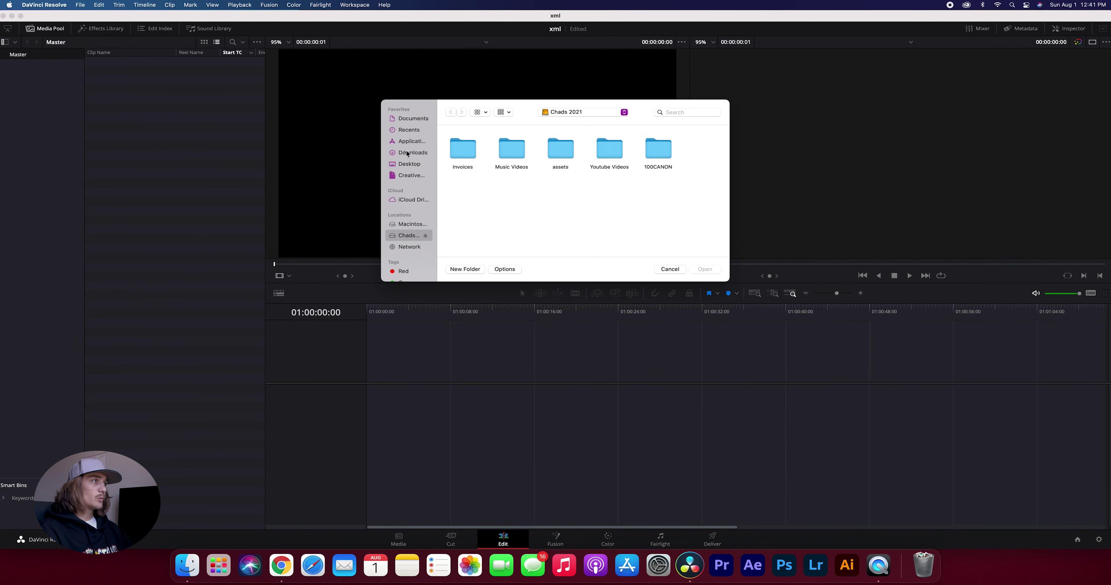
left_click(409, 163)
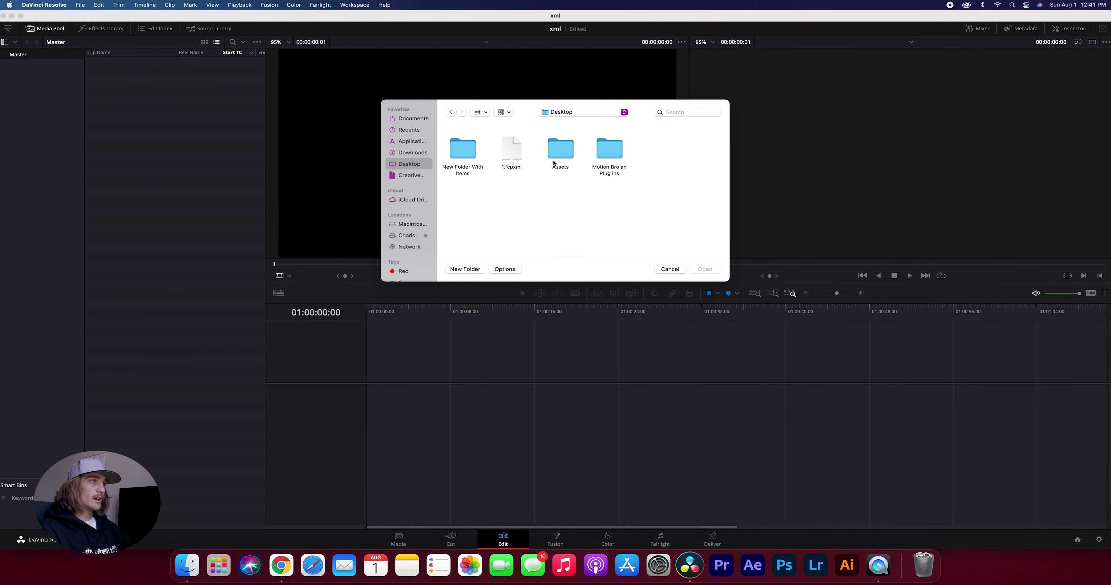
left_click(522, 168)
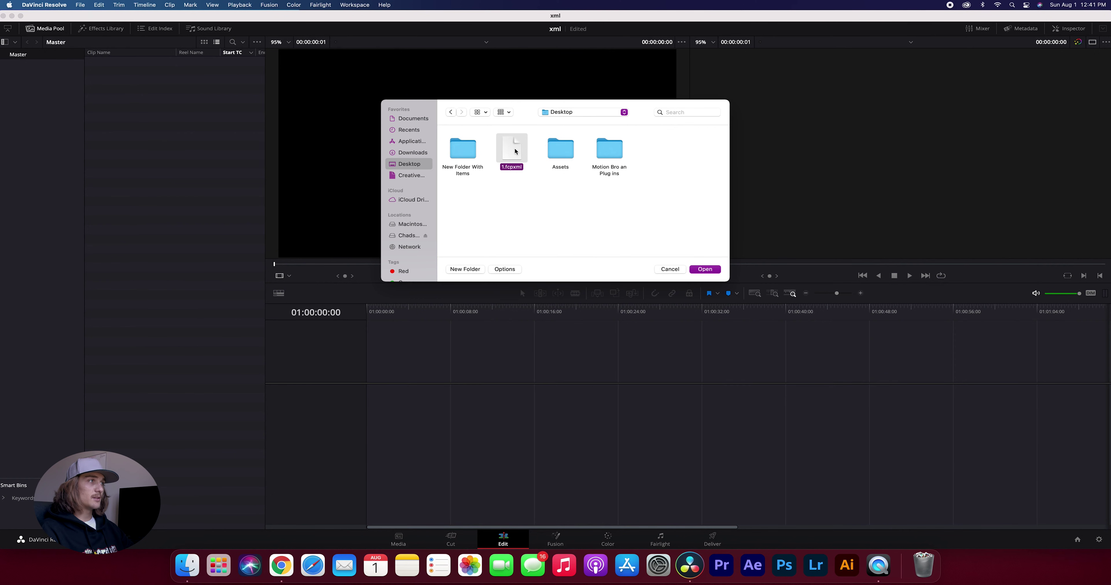
left_click(706, 270)
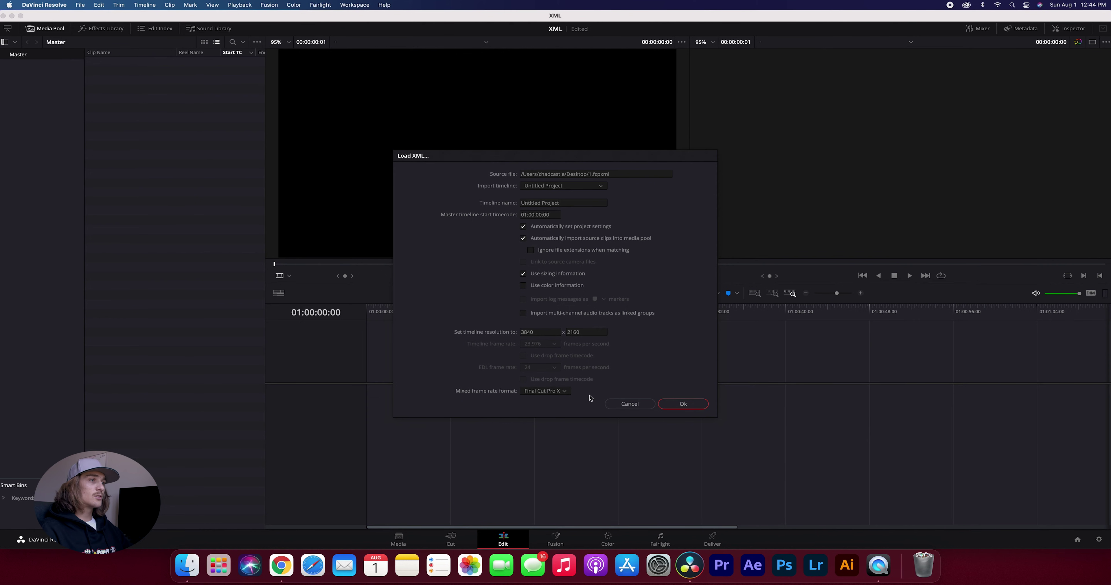
Accept the Load XML settings and choose to search another folder for the 13 missing clips
left_click(697, 405)
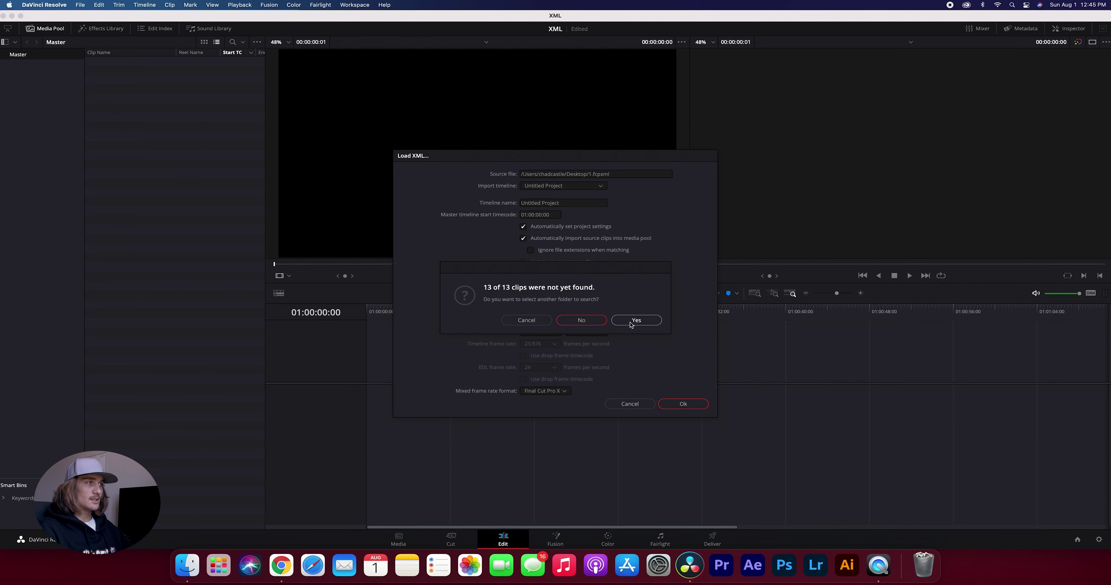
left_click(630, 321)
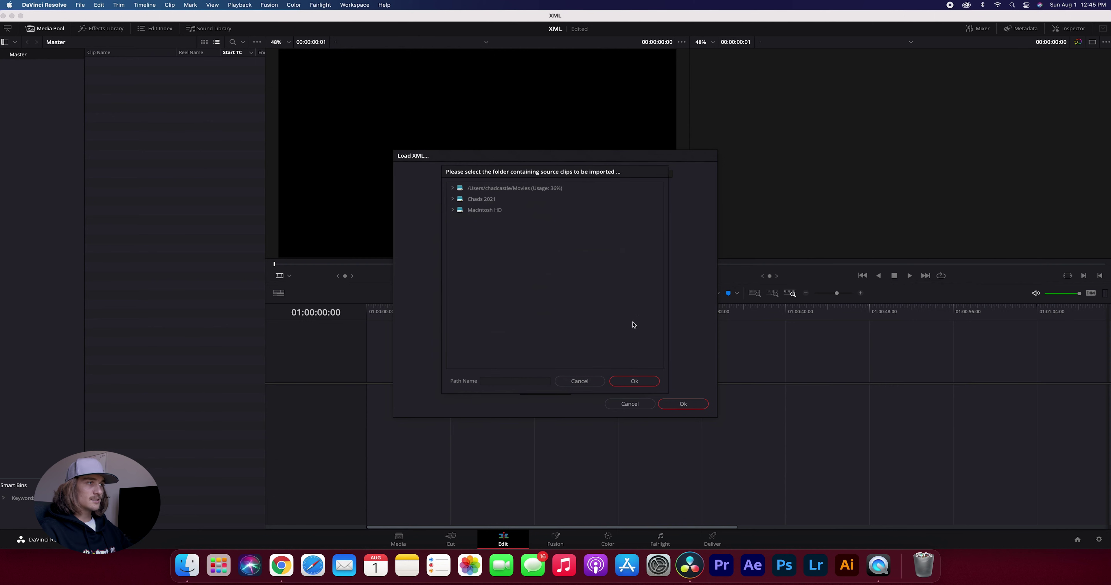
left_click(452, 199)
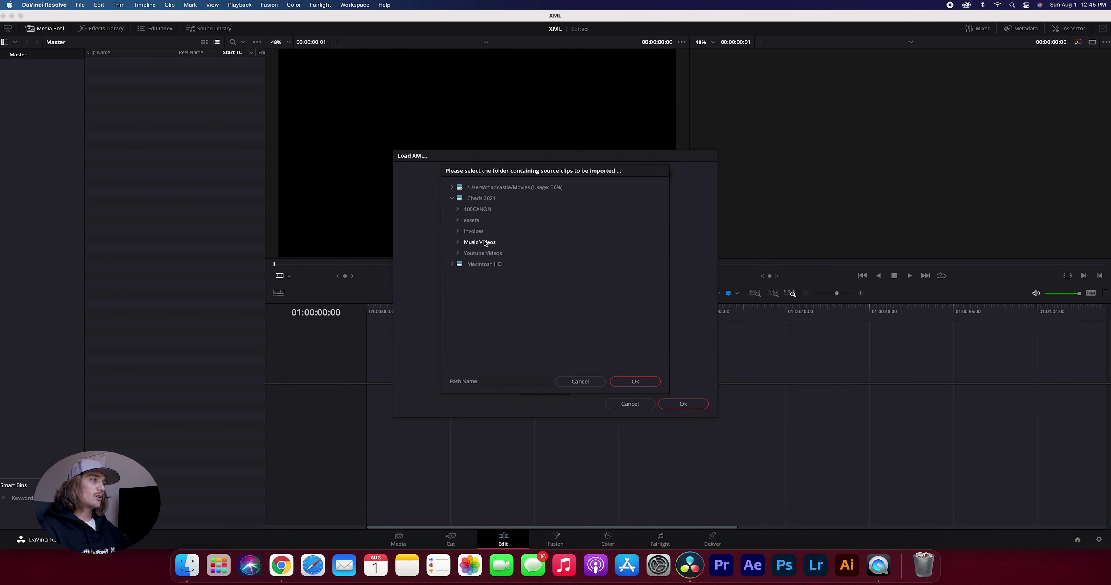
left_click(483, 244)
left_click(458, 242)
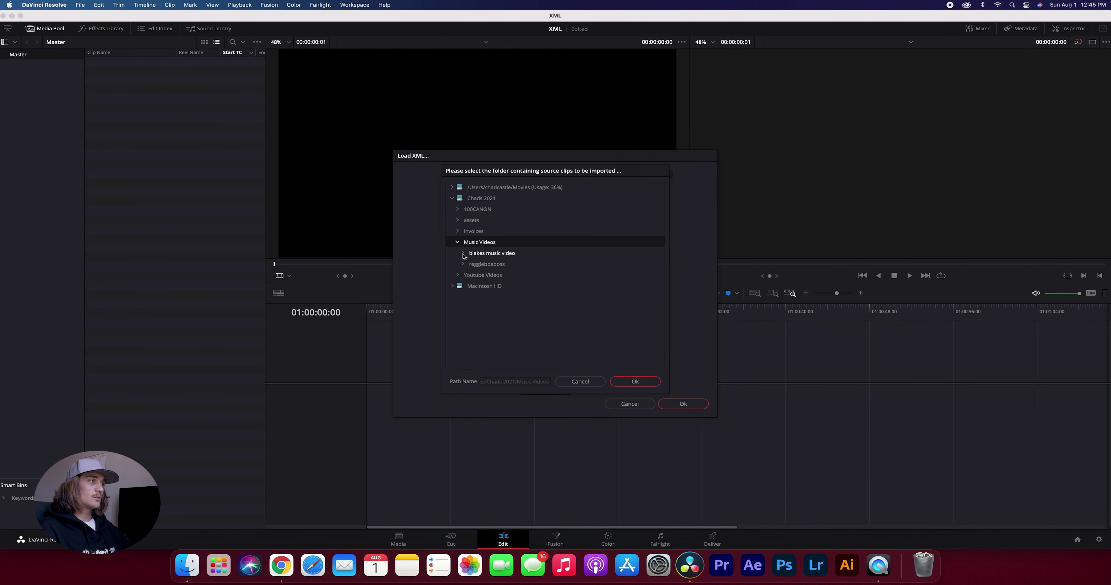
left_click(463, 254)
left_click(467, 264)
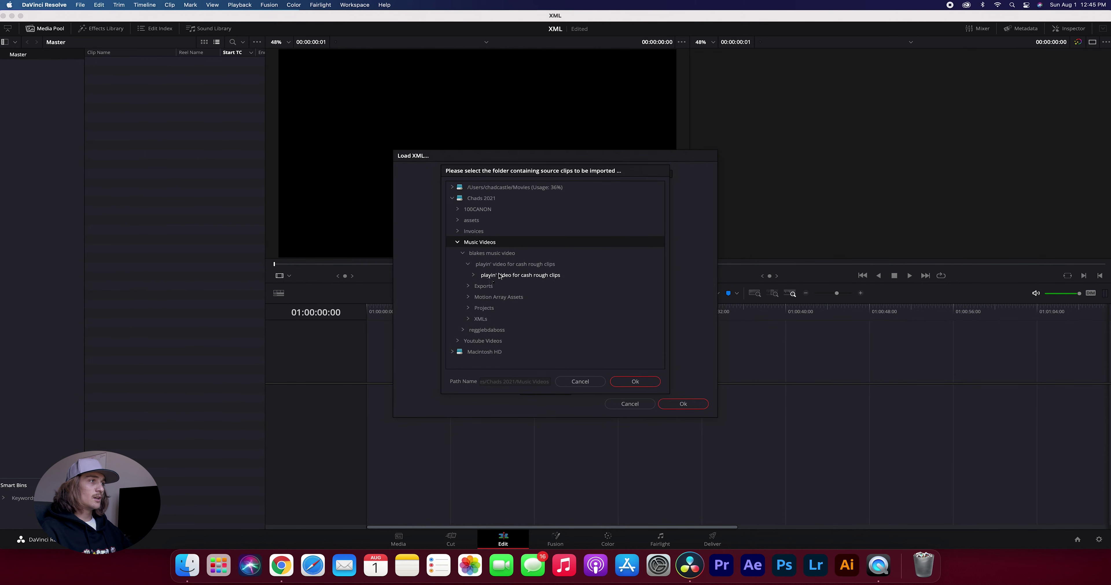
left_click(471, 278)
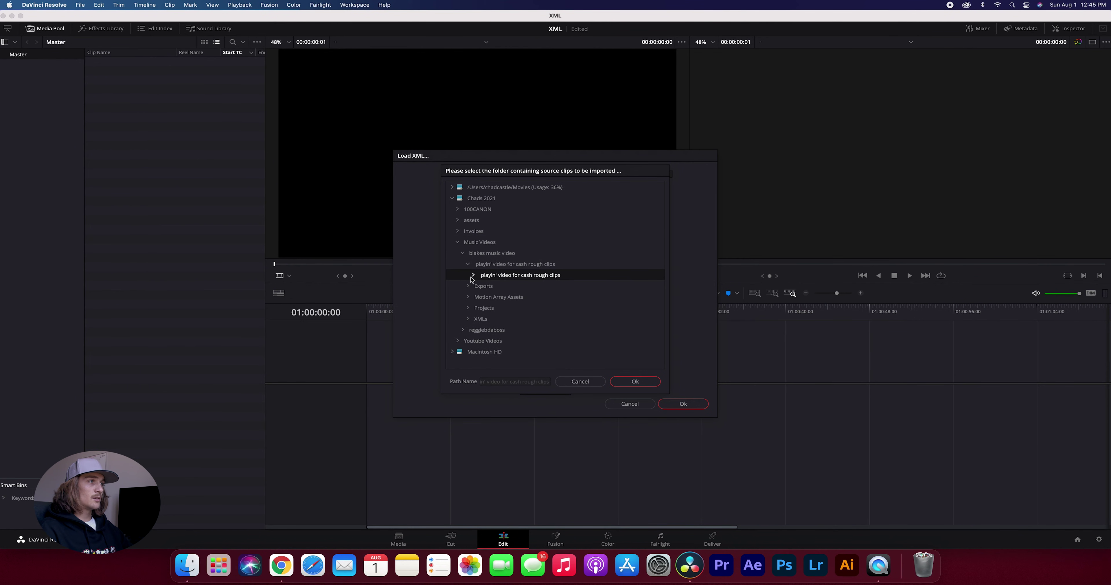
left_click(647, 386)
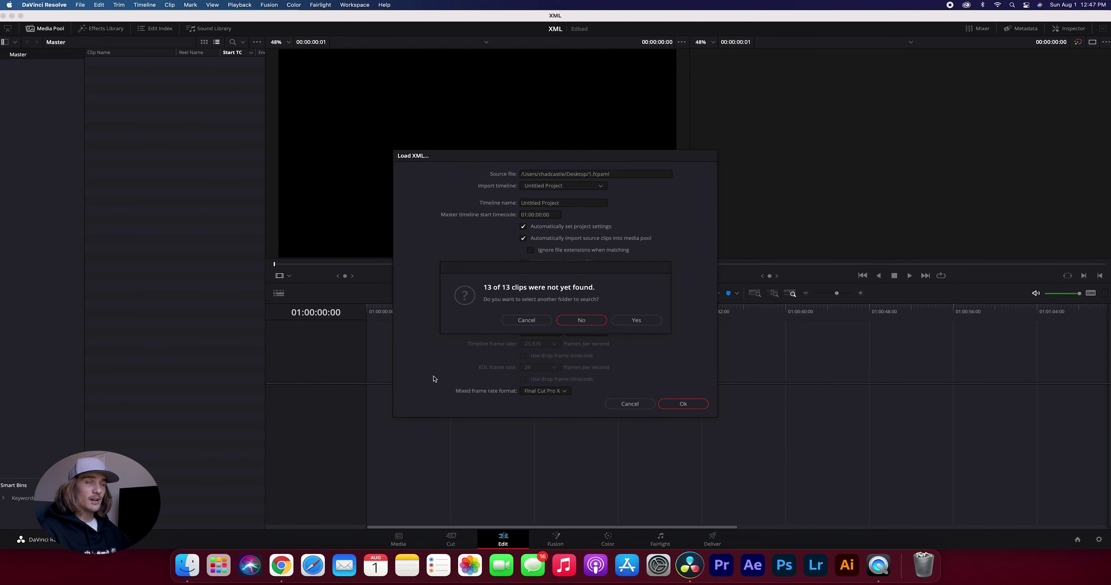
left_click(581, 320)
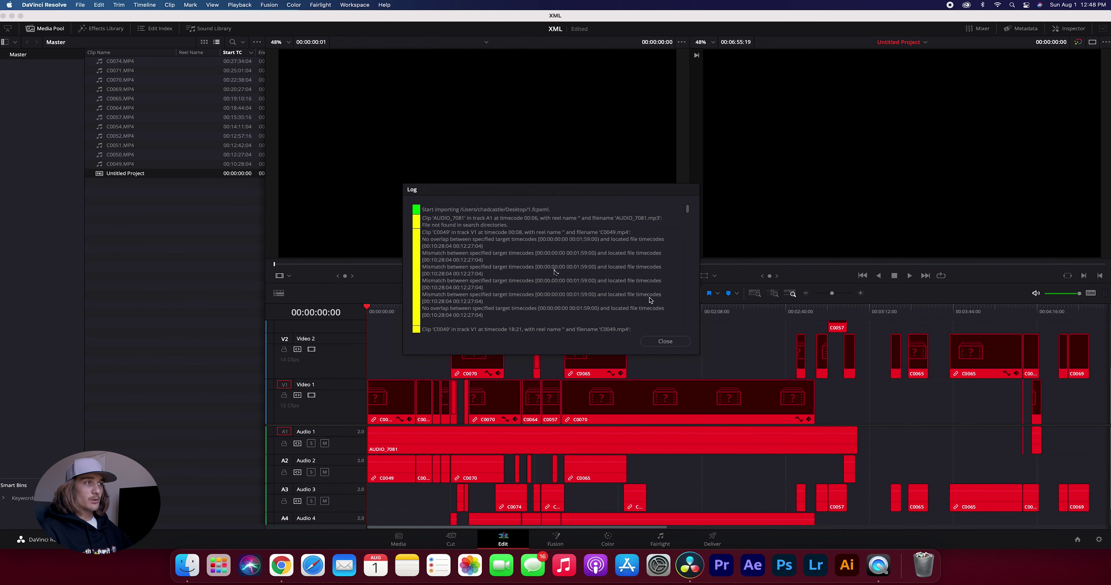
Scroll through the imported timeline to review its two video and four audio tracks
scroll(508, 255, "down", 5)
scroll(507, 255, "down", 15)
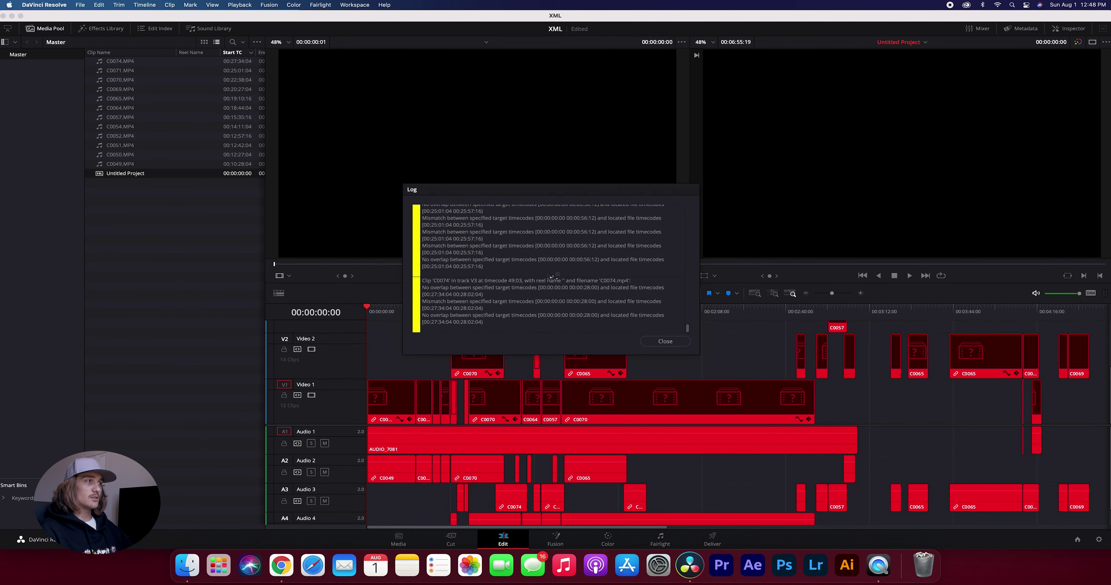
scroll(550, 276, "up", 20)
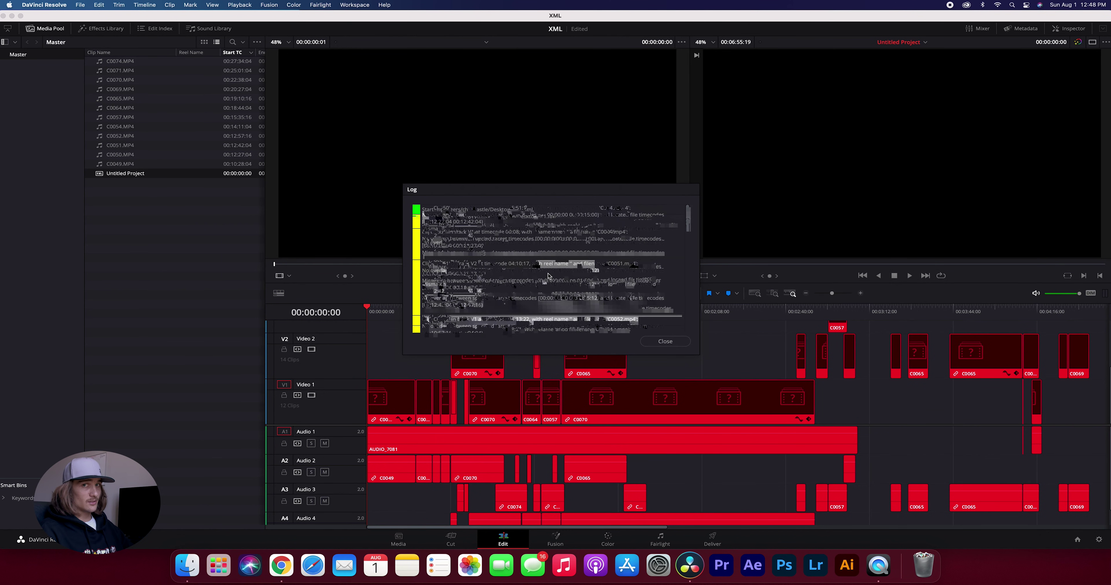
scroll(548, 276, "down", 3)
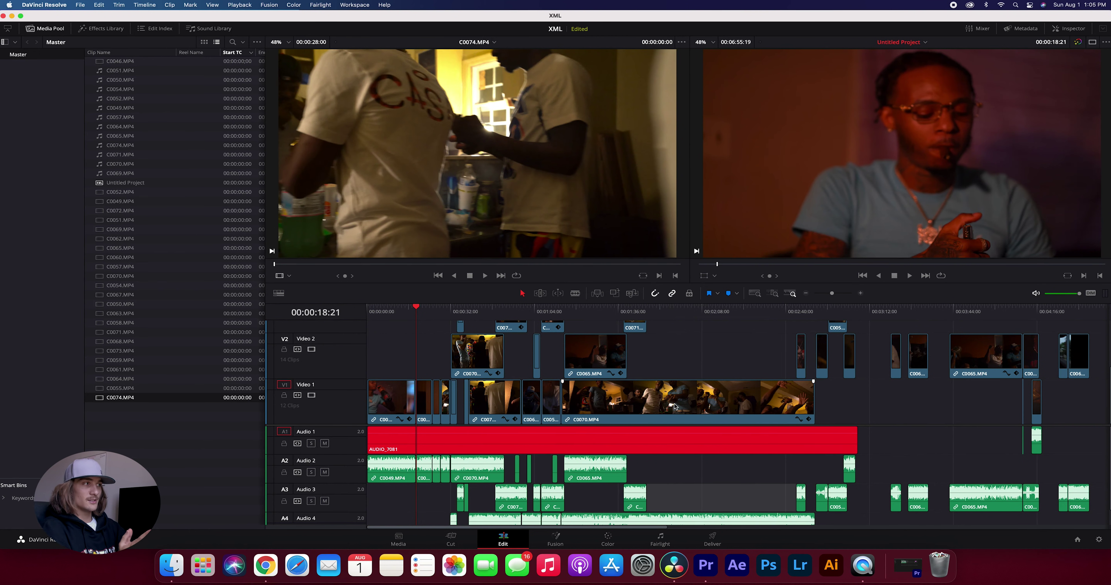
scroll(675, 405, "right", 1)
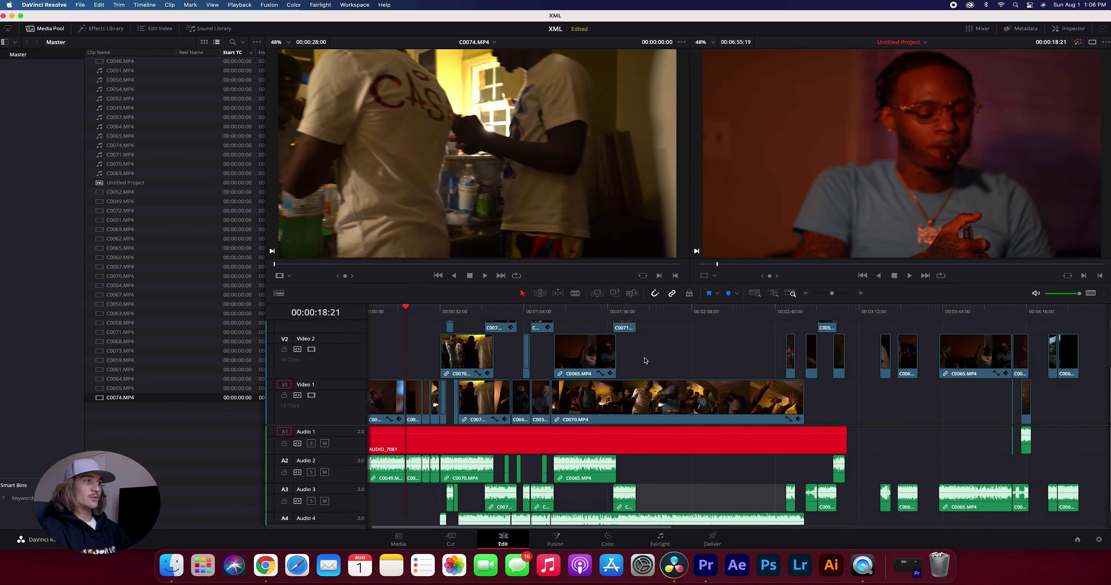
scroll(645, 361, "left", 1)
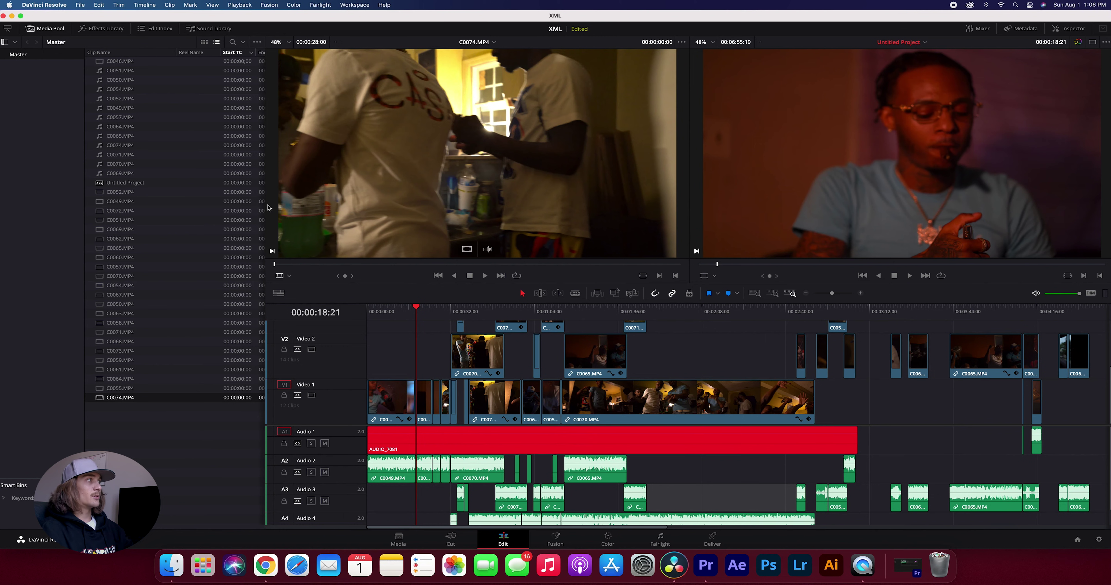
left_click(79, 5)
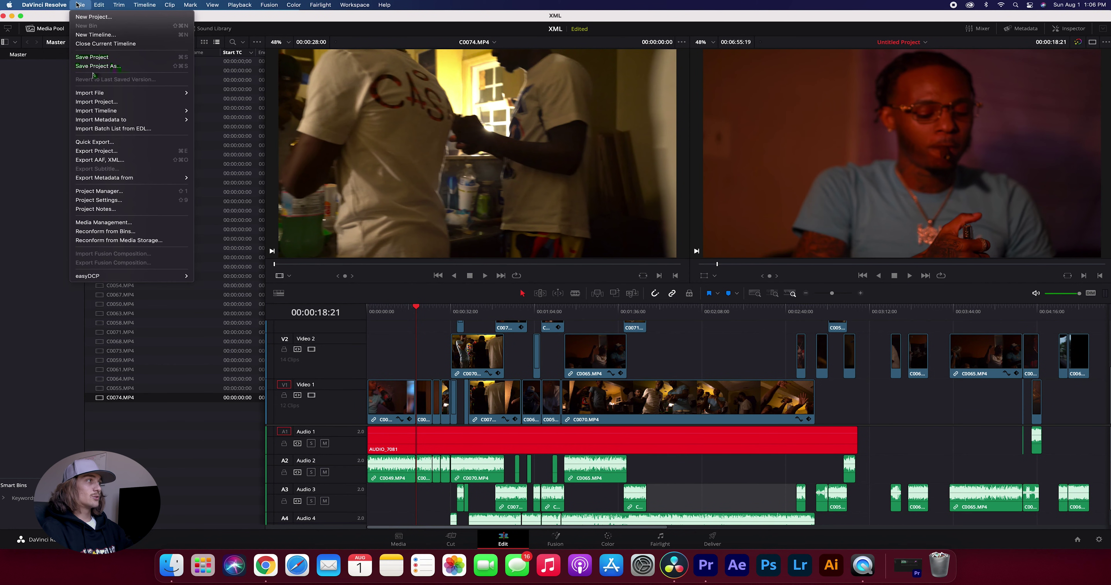
Export the timeline as FCP 7 XML file 'XML TOOT' and minimize Resolve
left_click(115, 161)
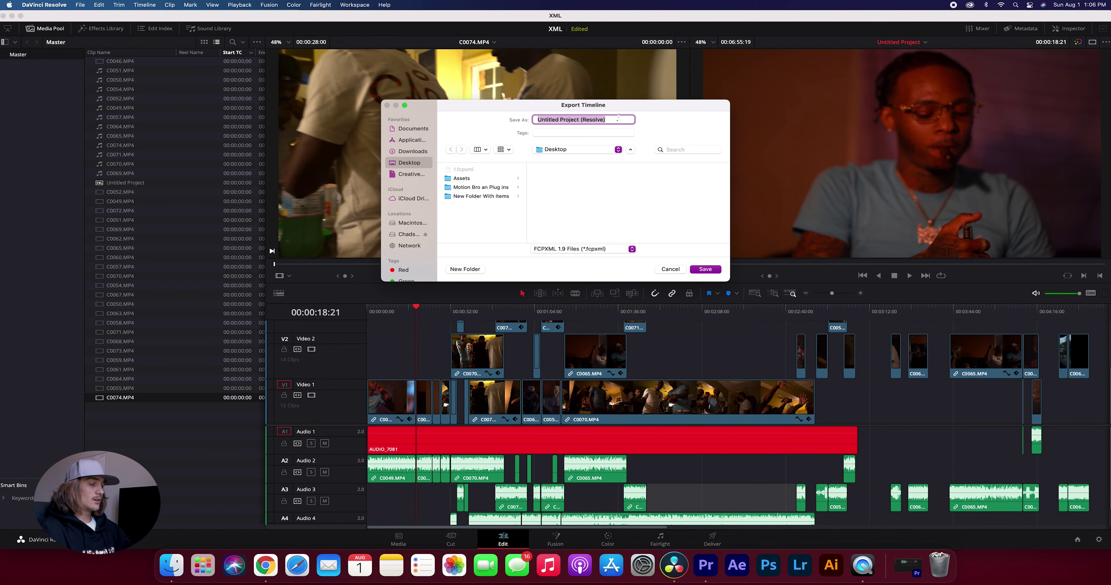
type("XM")
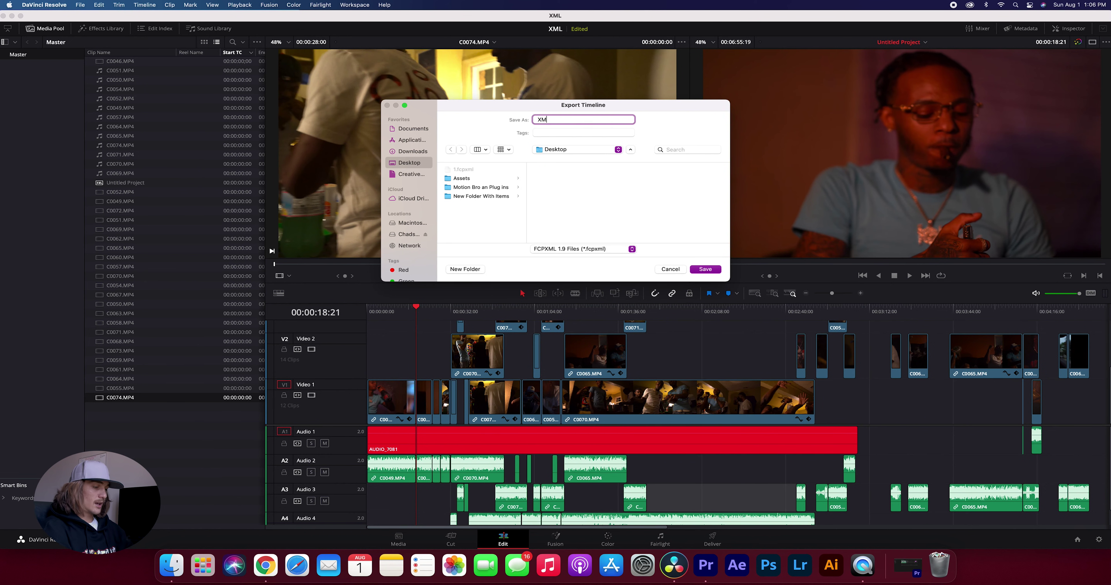
type("L TOOT")
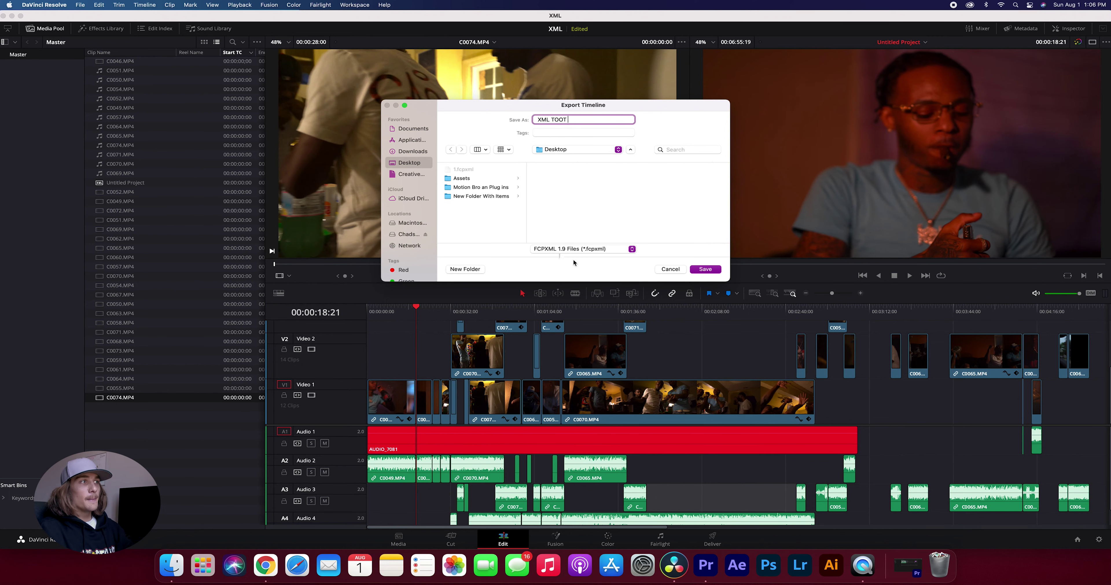
left_click(598, 252)
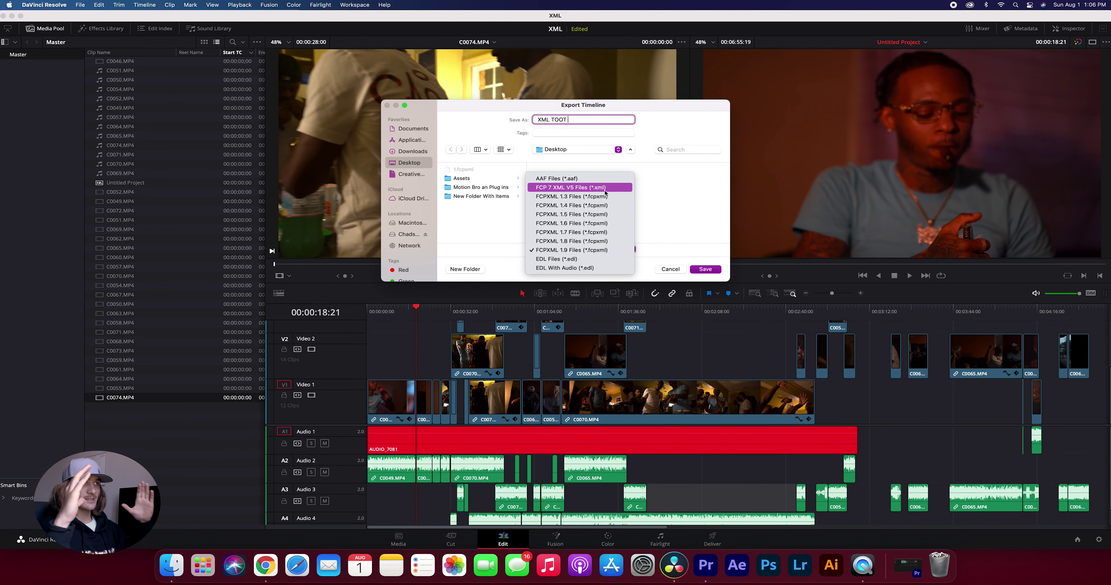
left_click(606, 193)
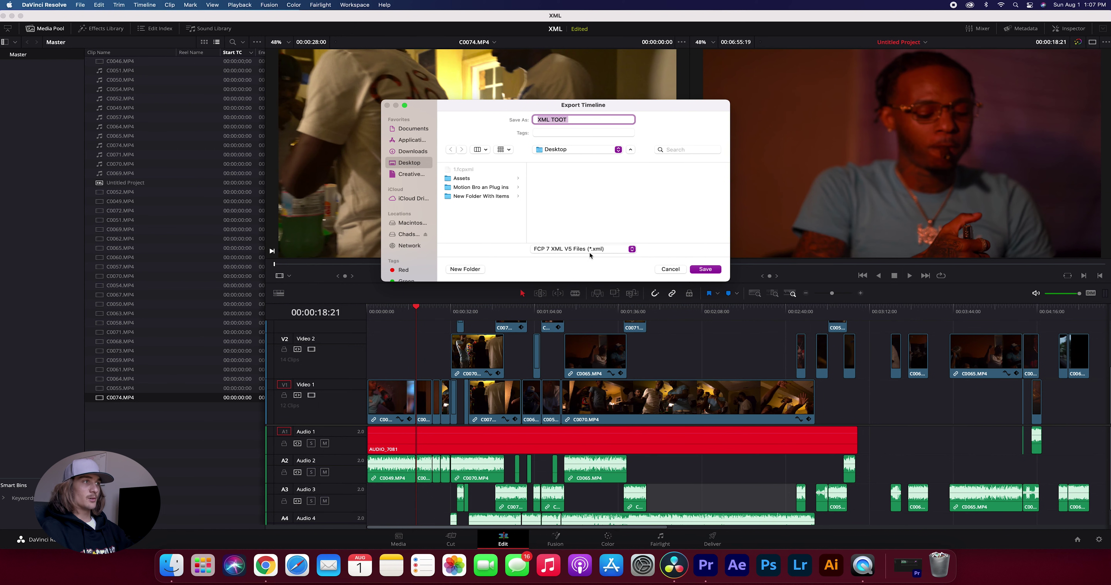
left_click(709, 270)
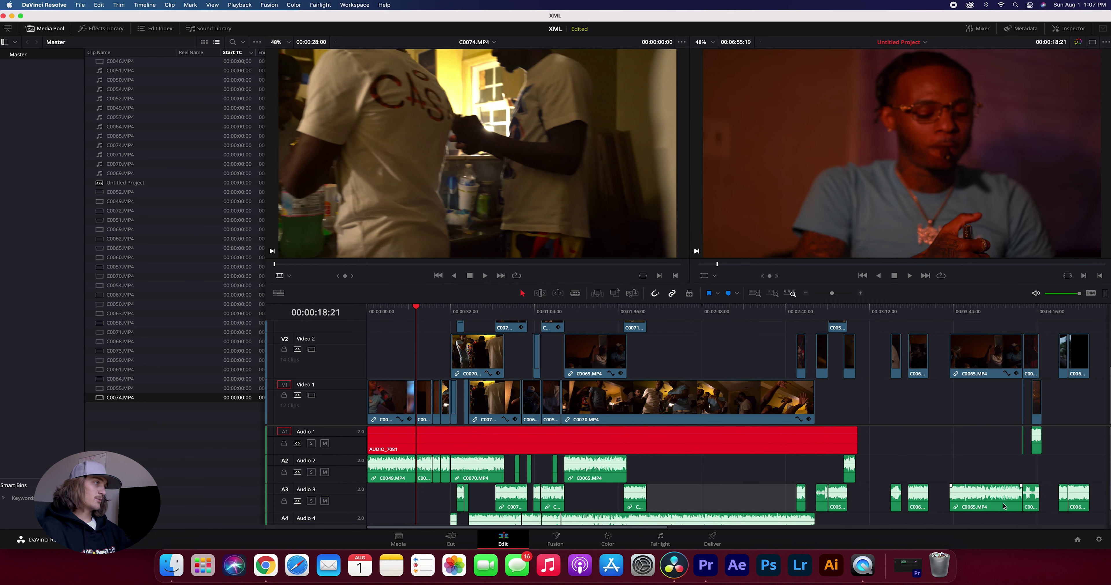
scroll(857, 501, "right", 1)
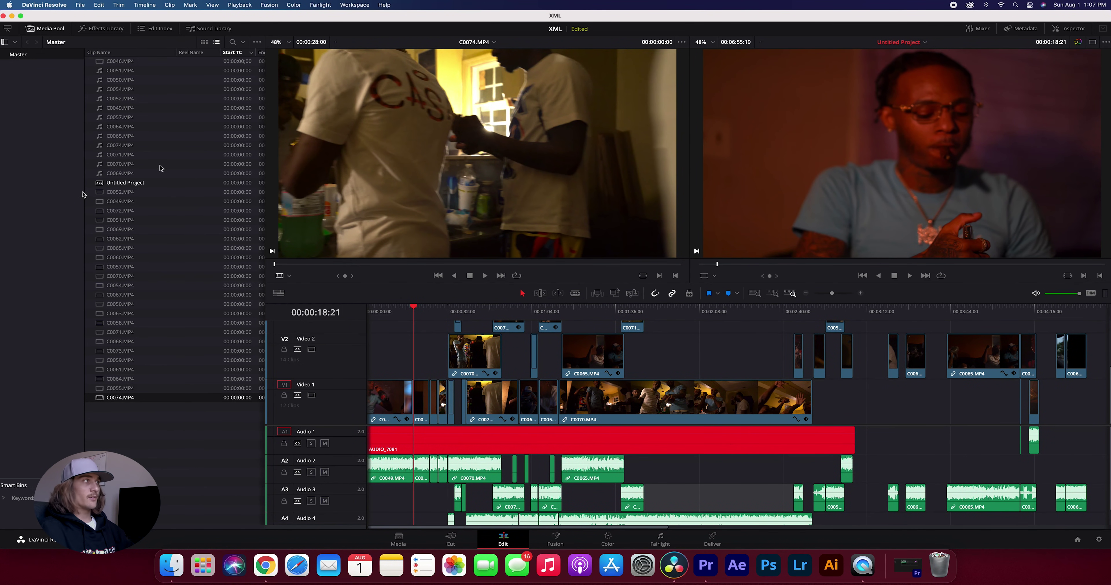
left_click(12, 20)
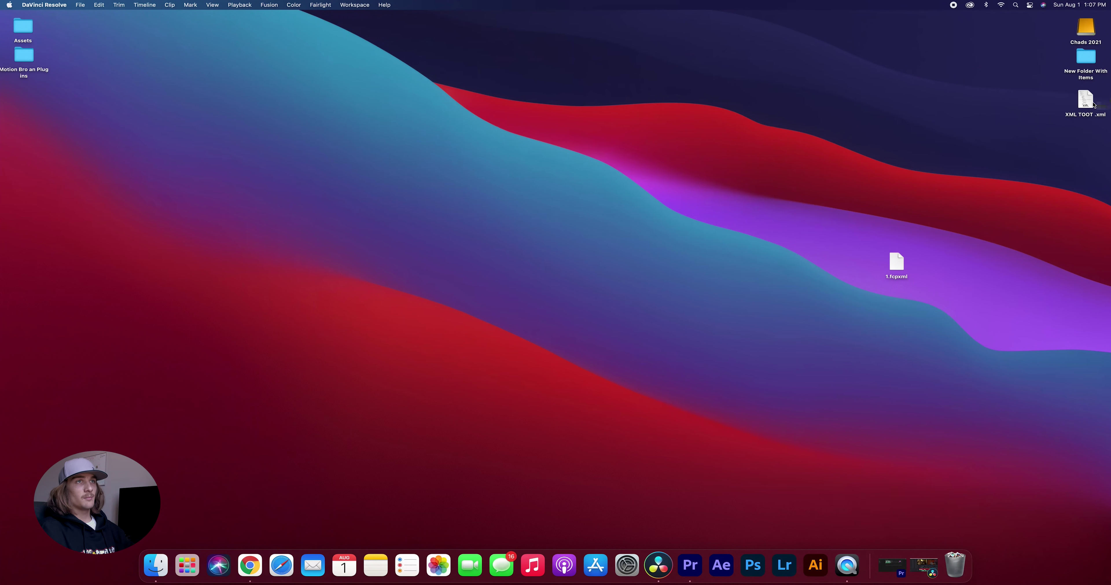
Move XML TOOT .xml below 1.fcpxml on the desktop and switch to Premiere Pro
left_click_drag(1094, 105, 949, 348)
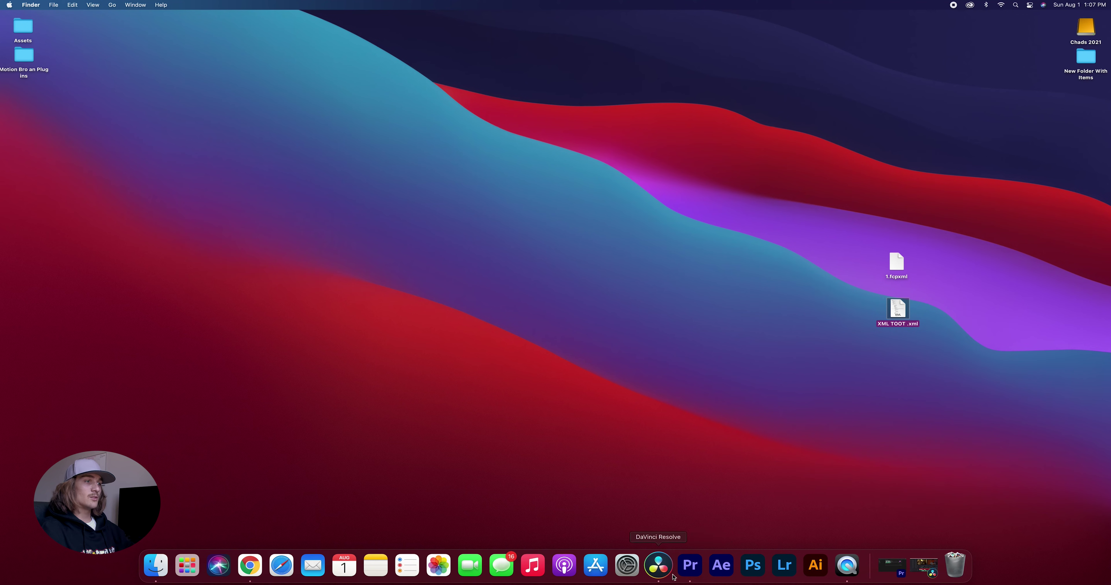
left_click(687, 572)
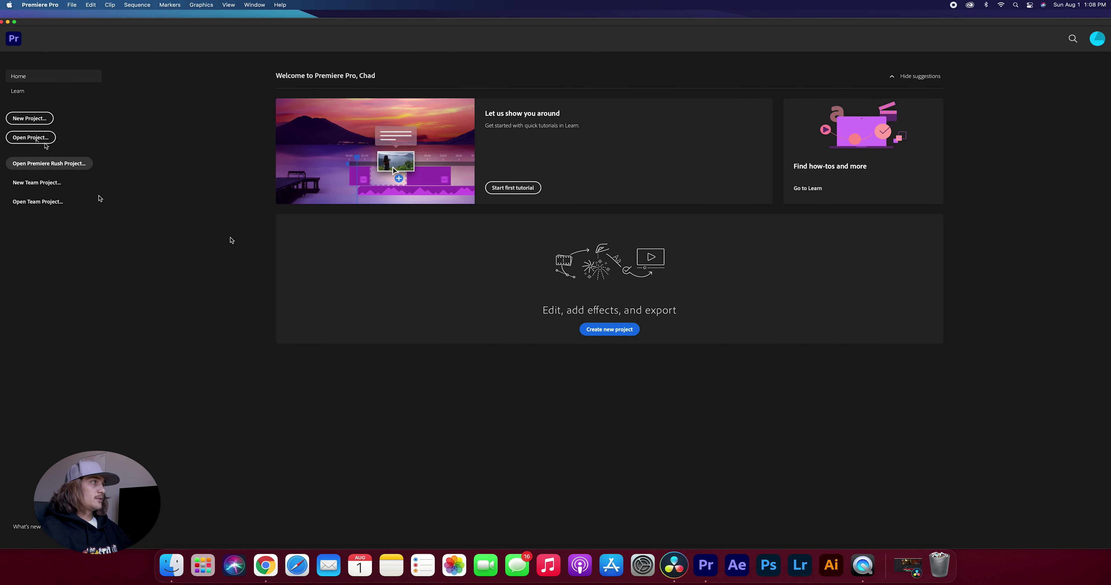
Create a Premiere Pro project named 'NEW XML' saved to the Desktop
left_click(29, 119)
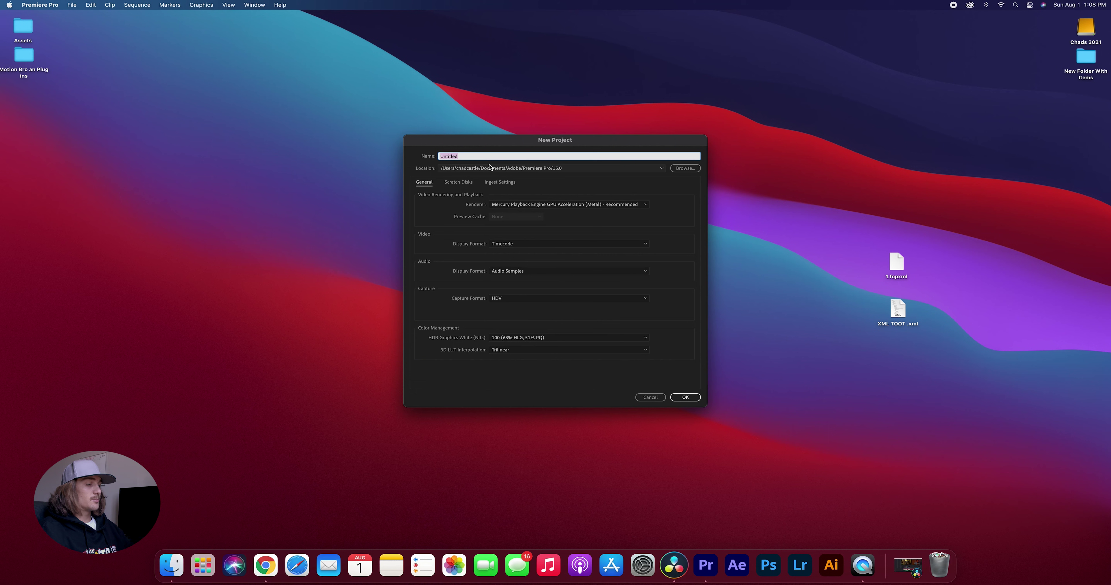
type("NEW XML")
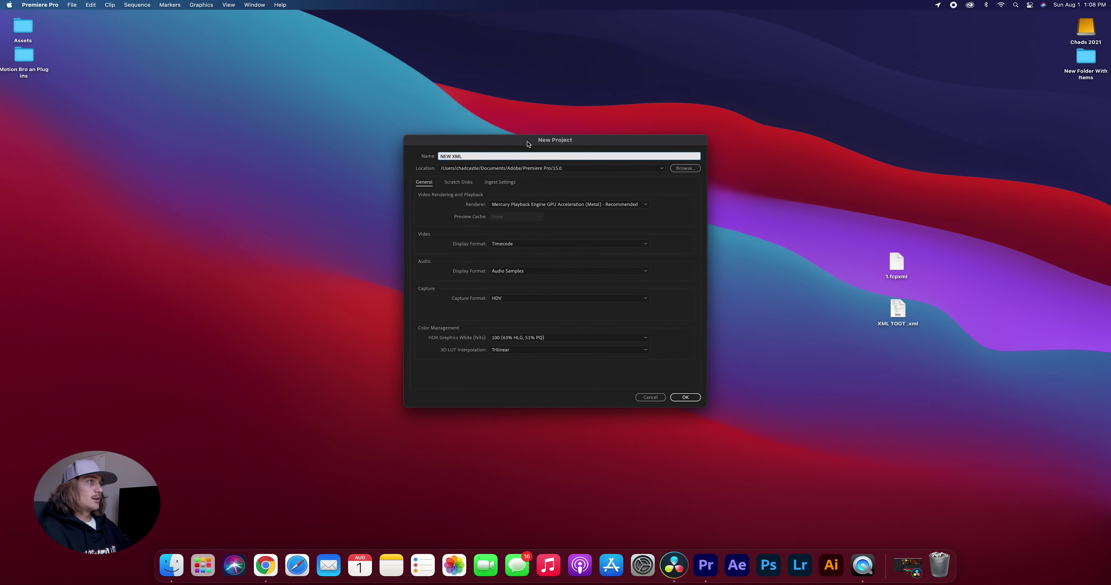
left_click(686, 169)
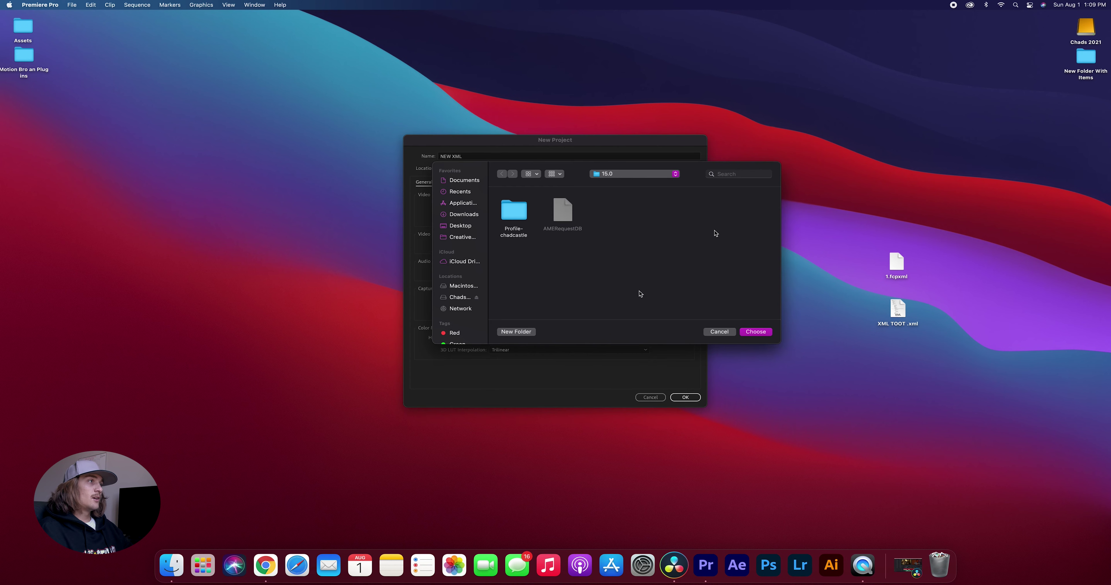
left_click(464, 229)
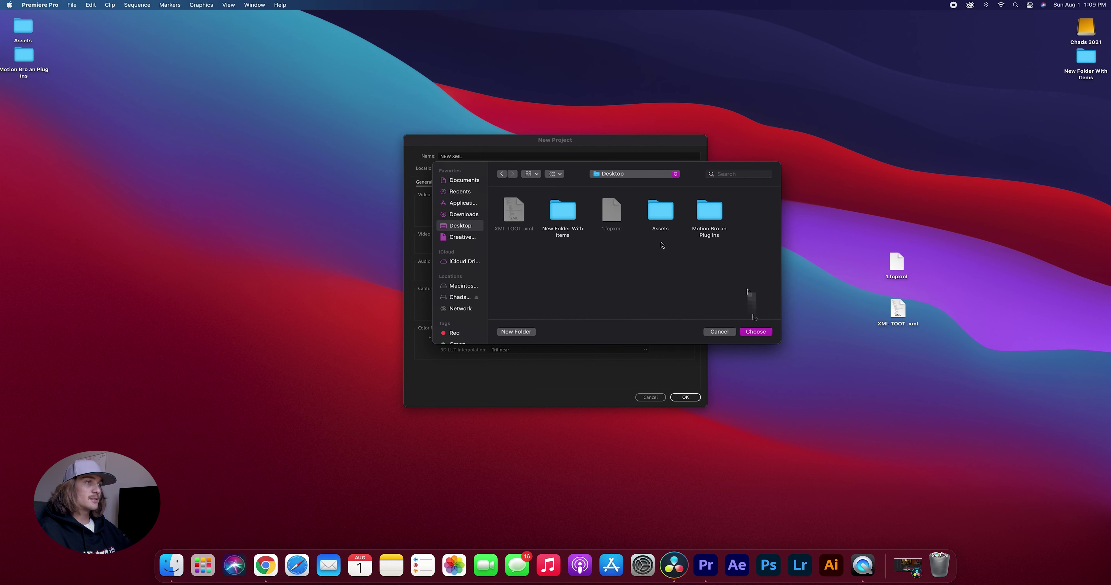
left_click(756, 331)
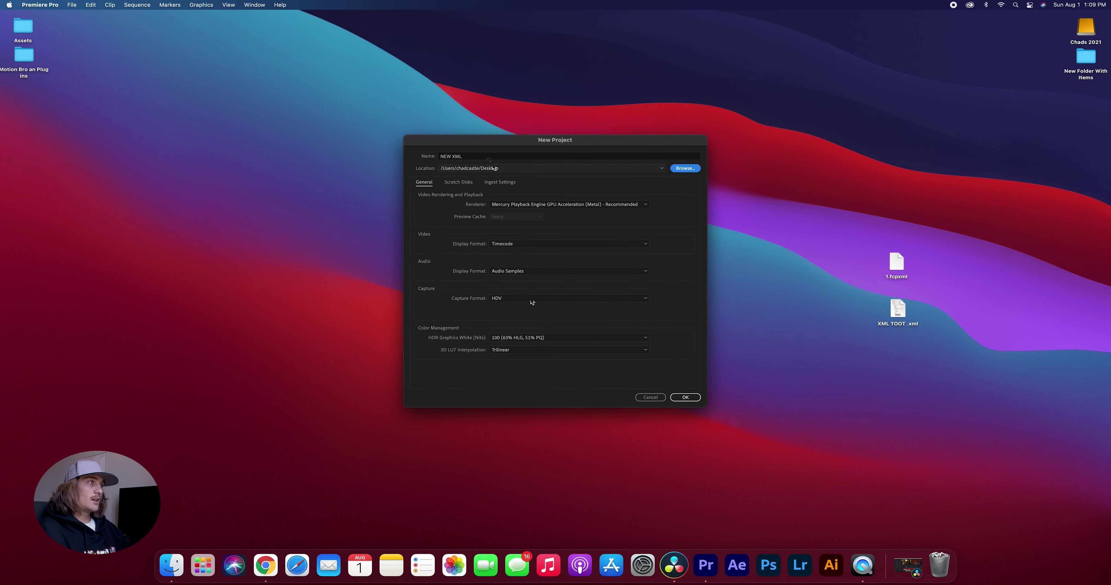
left_click(686, 398)
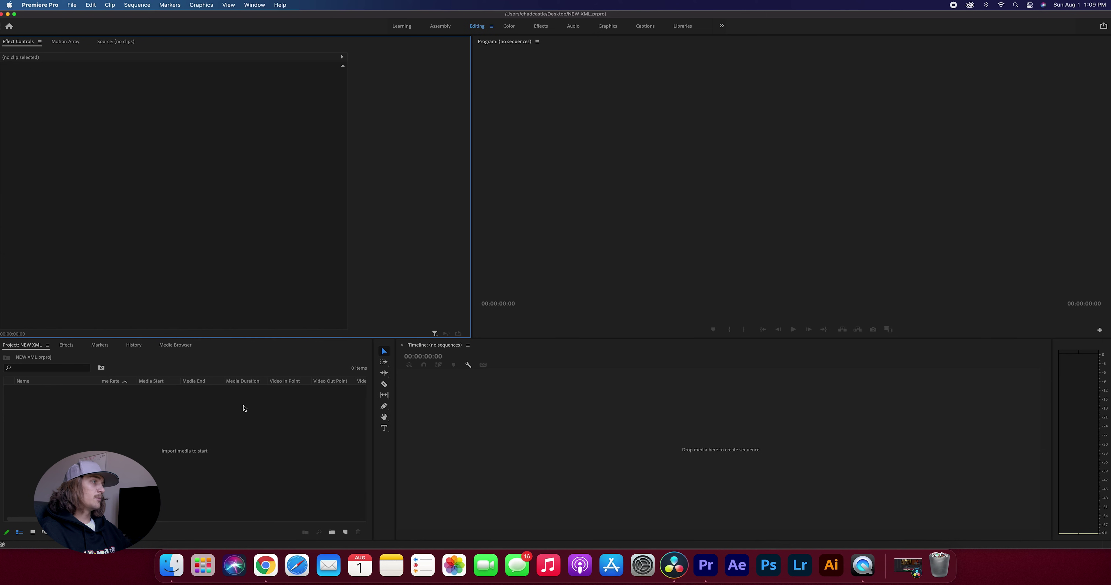
Import XML TOOT .xml from the Desktop into the NEW XML project
left_click(71, 4)
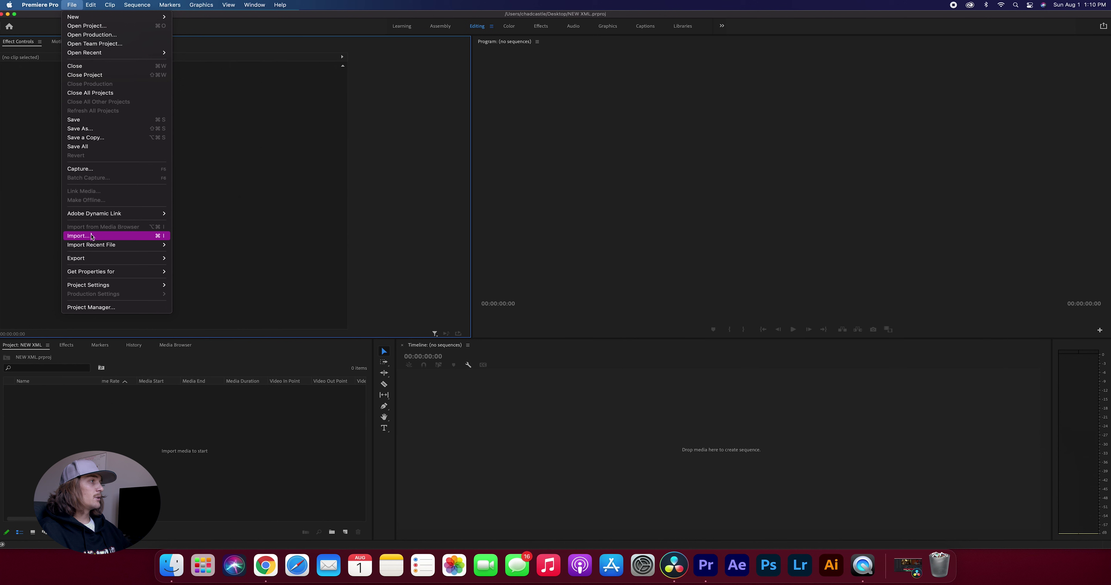
left_click(93, 236)
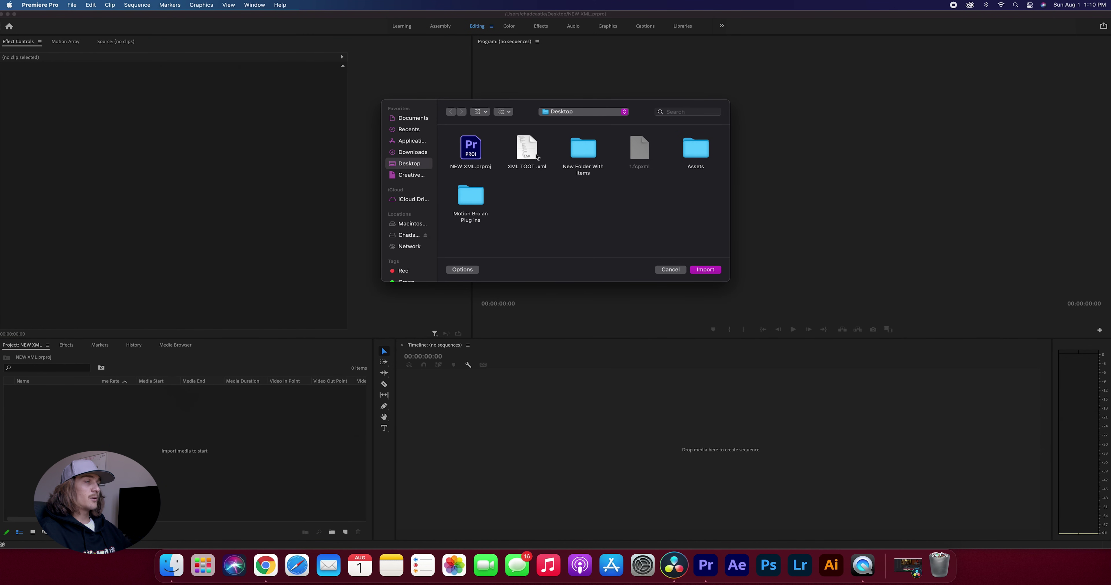
left_click(532, 154)
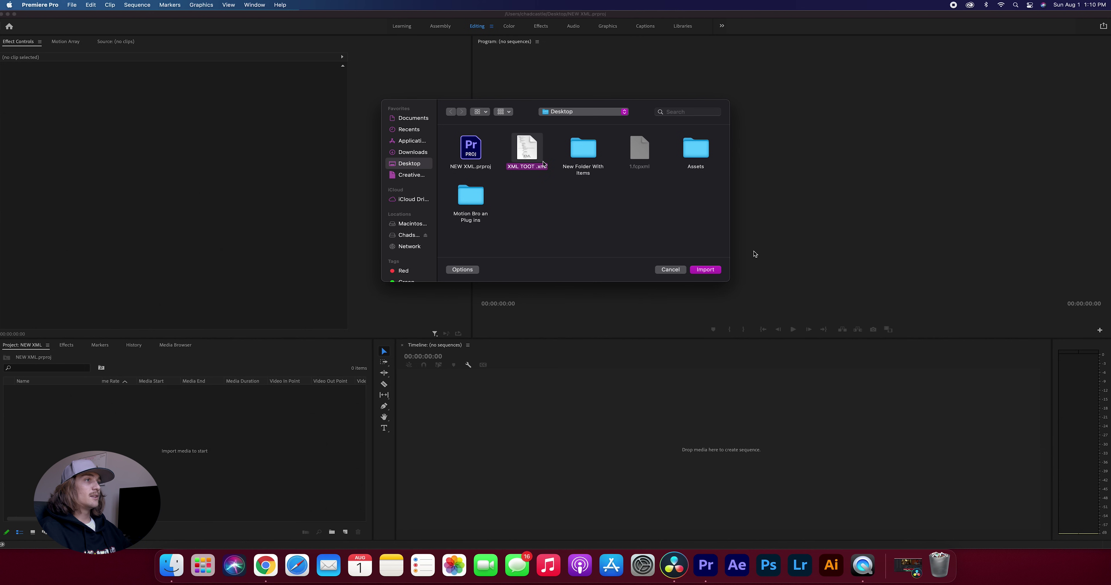
left_click(717, 271)
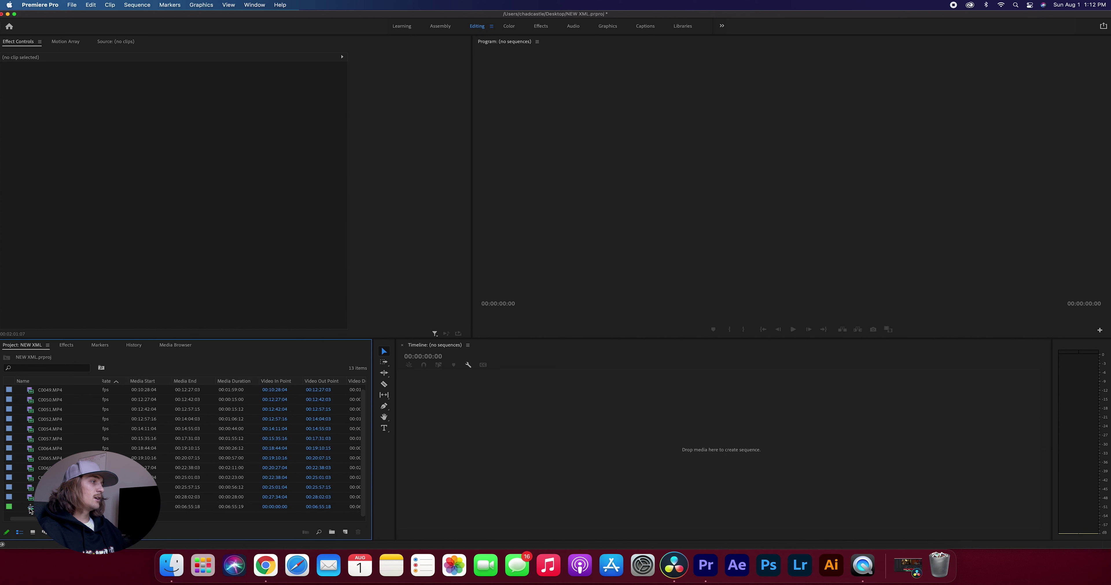
Place the Untitled Project (Resolve) sequence on the timeline and scrub through its footage
left_click_drag(32, 510, 700, 449)
left_click(585, 360)
left_click_drag(604, 361, 660, 426)
key("minus")
left_click(518, 366)
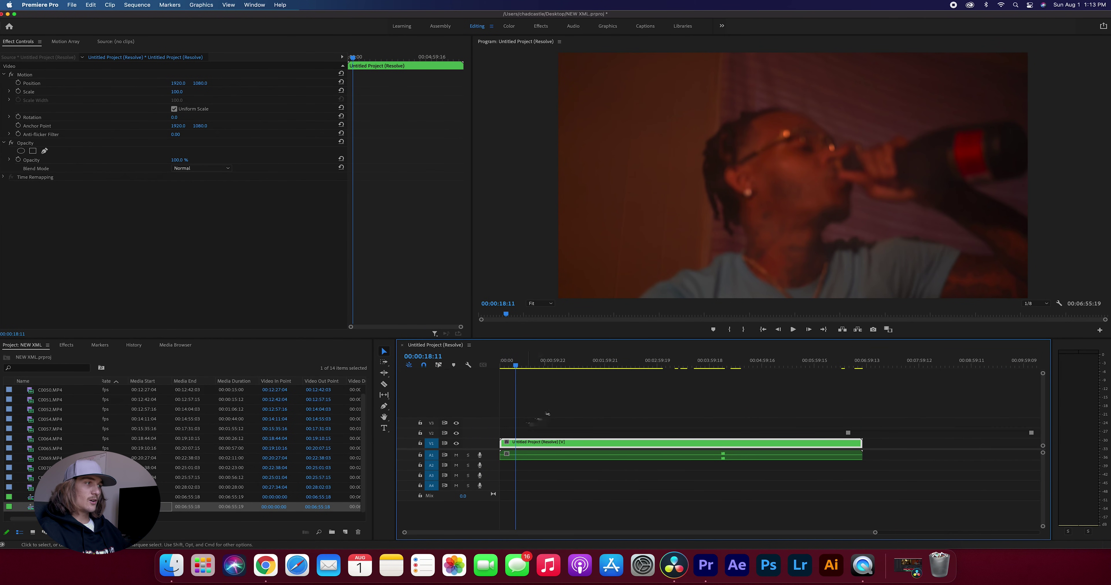
left_click(521, 364)
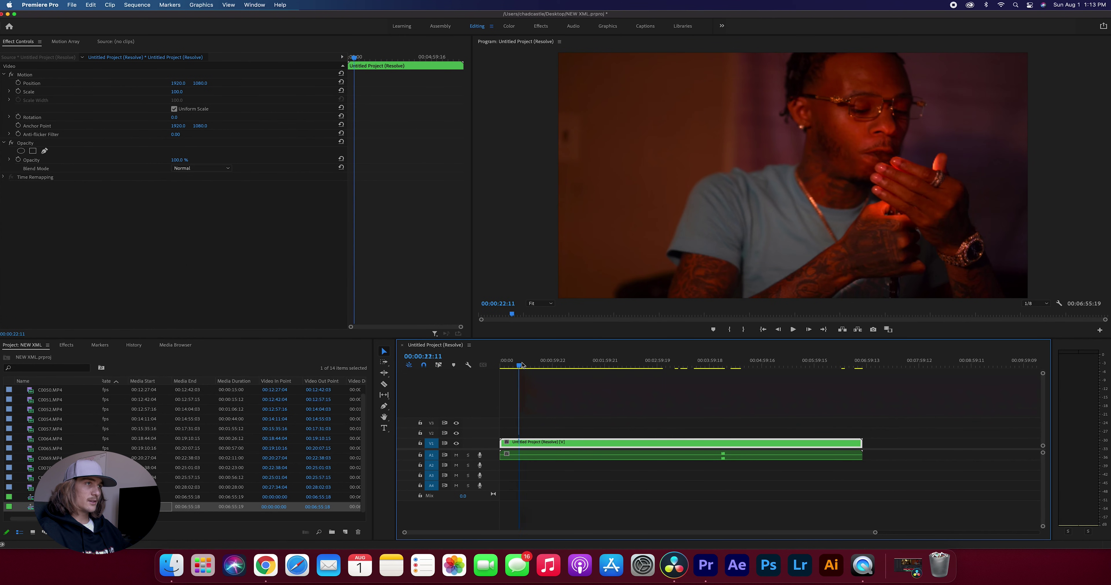
left_click_drag(523, 364, 525, 365)
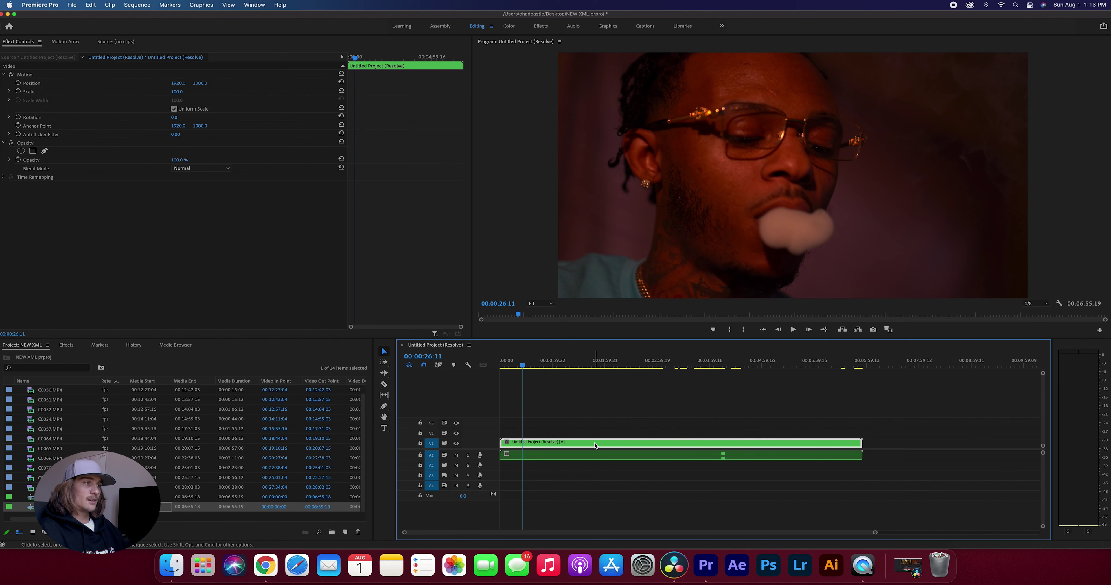
Open the nested clip's multi-track sequence and trim C0070.MP4 on V1 shorter
double_click(596, 445)
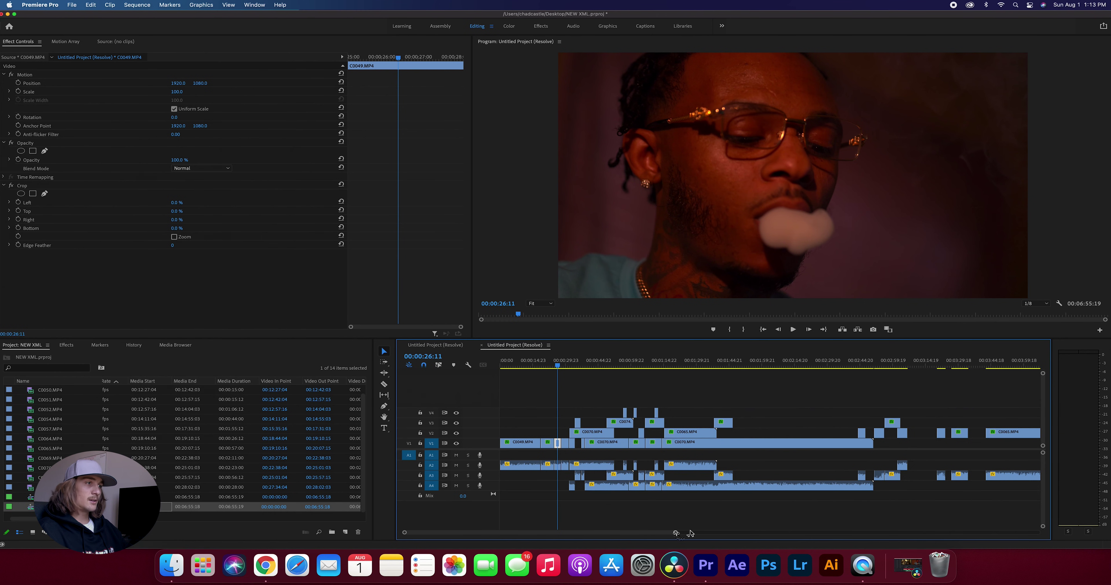
left_click_drag(675, 532, 779, 532)
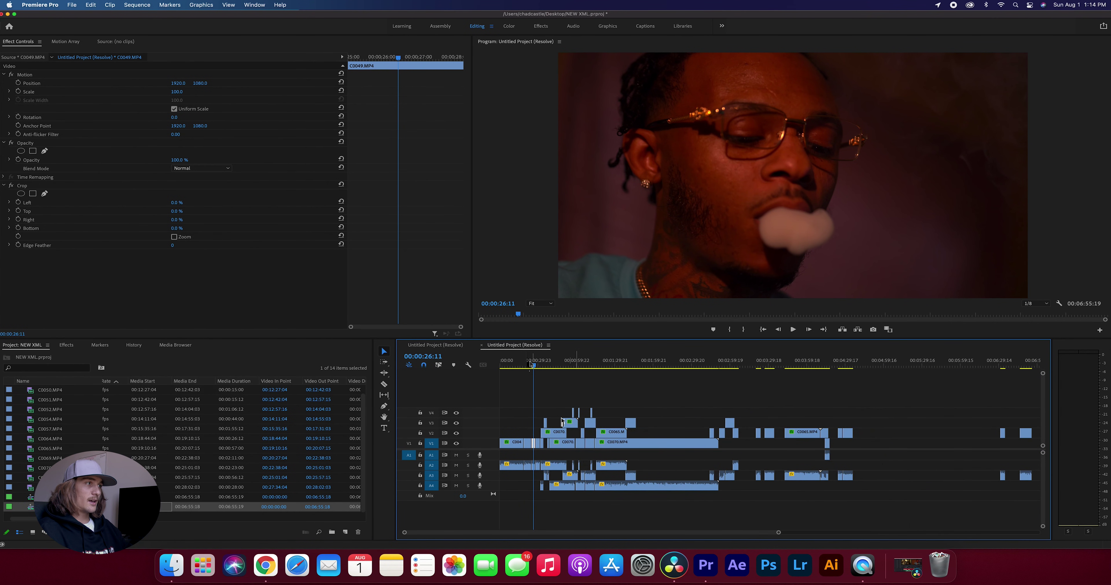
left_click_drag(534, 366, 635, 367)
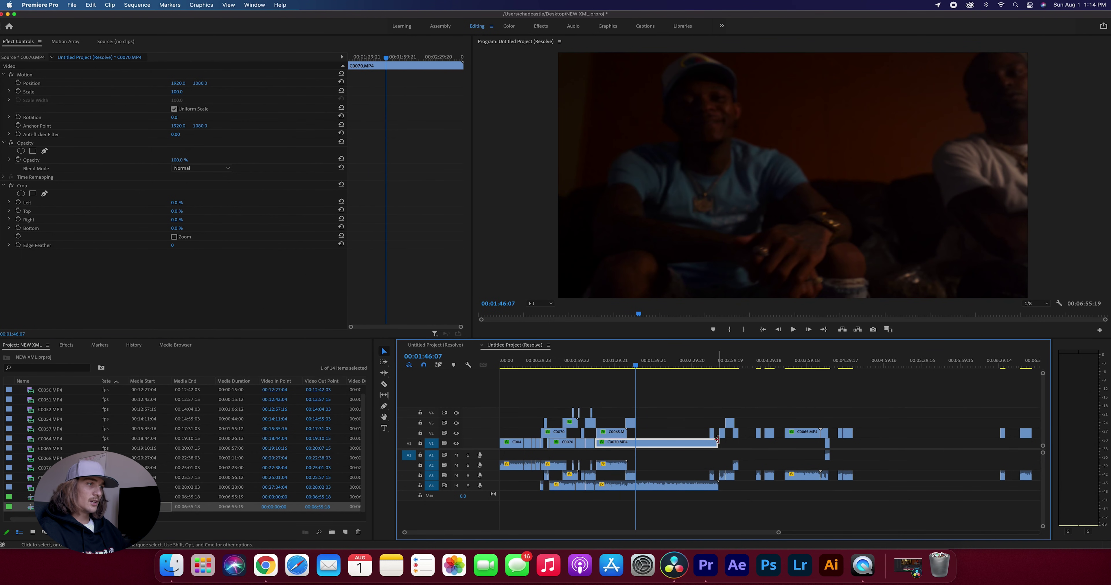
left_click_drag(717, 442, 704, 443)
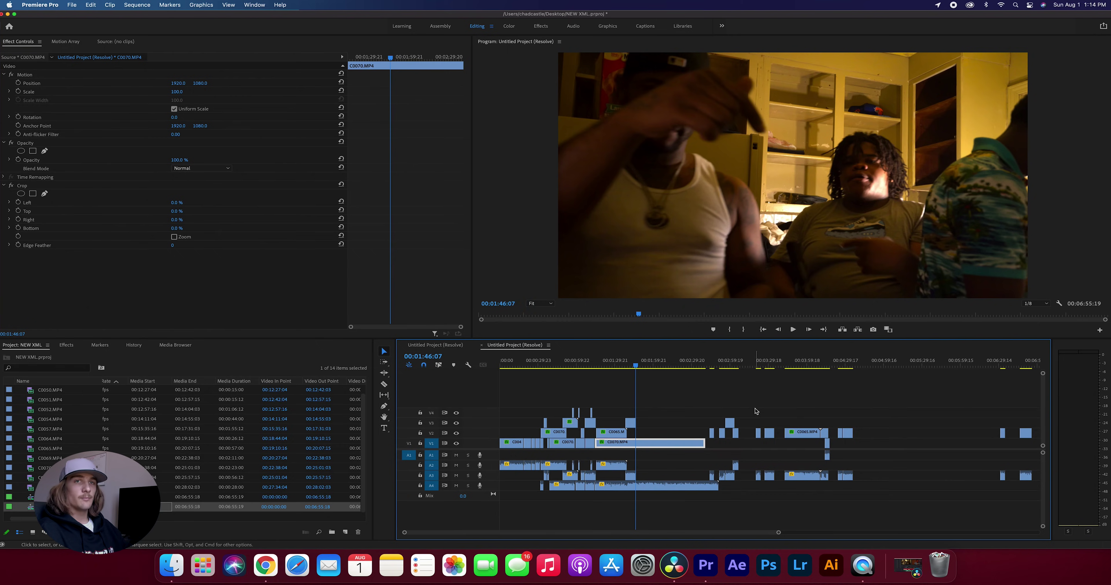